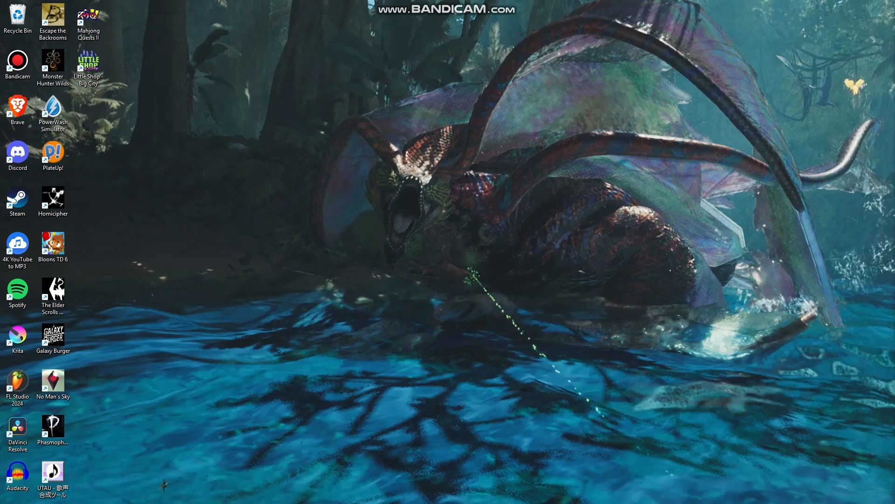
- Switch to the Brave browser, open the Python.org website from the Google results for python, and look over its home page
mouse_move(520, 502)
mouse_move(600, 502)
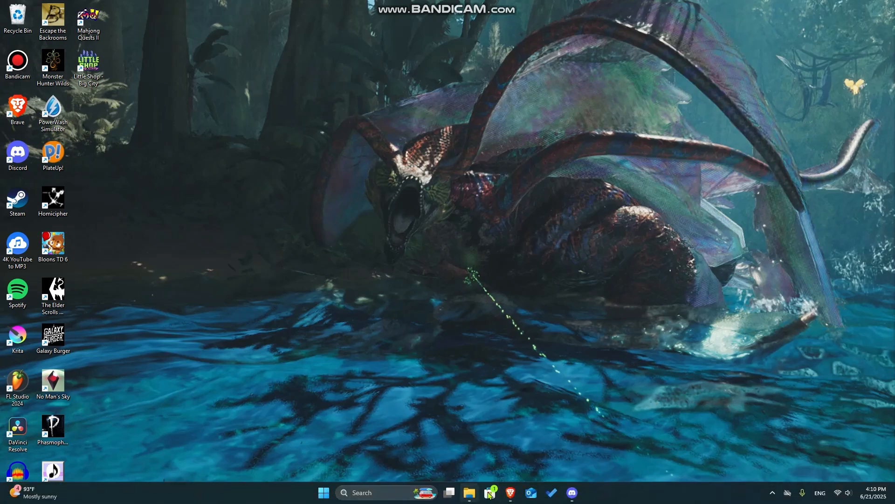
left_click(512, 492)
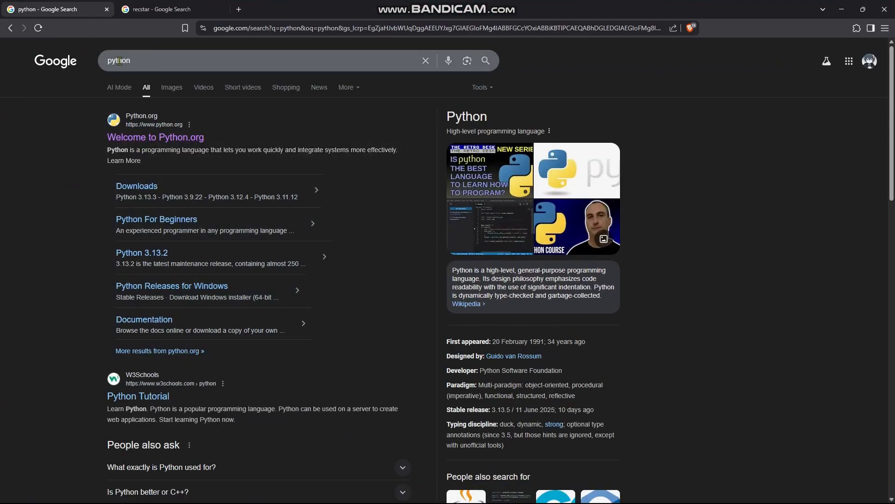
left_click(153, 144)
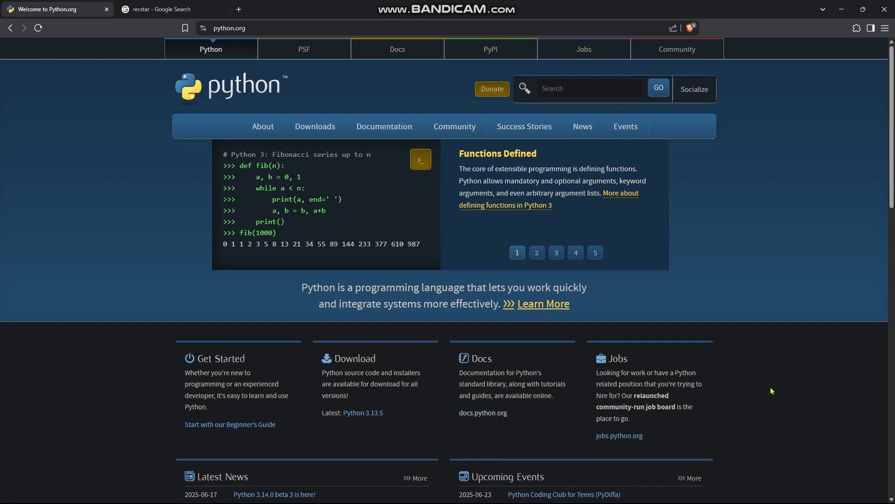
scroll(846, 366, "down", 7)
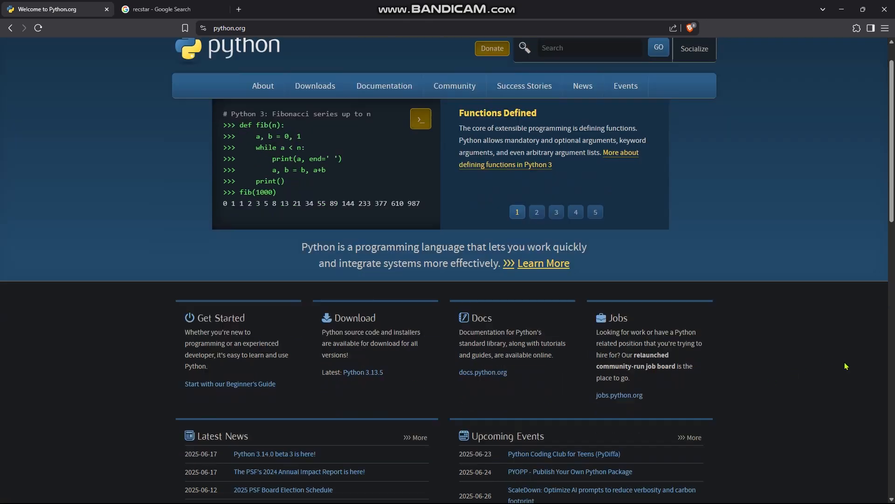
scroll(847, 366, "down", 1)
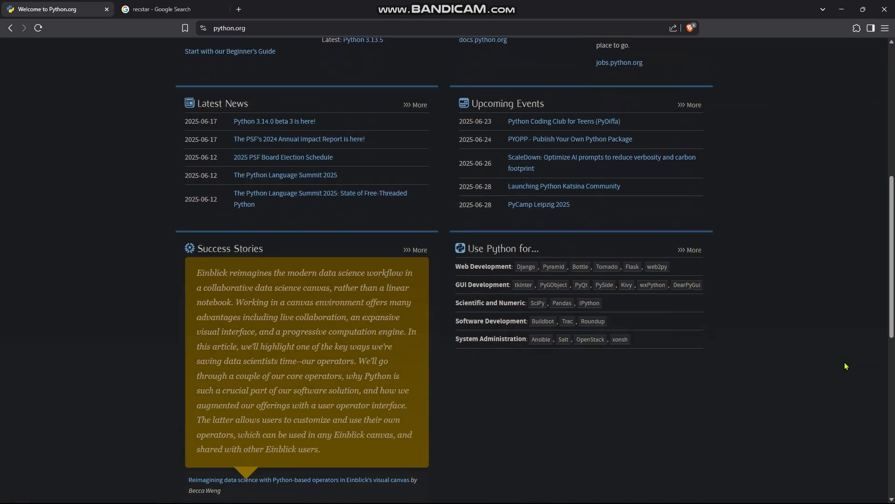
scroll(408, 307, "up", 5)
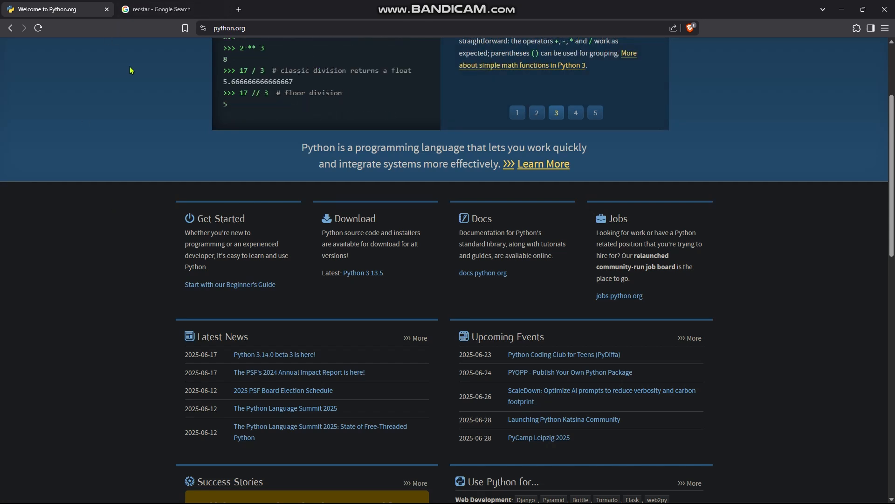
- Open RecStar's Google Play page from the recstar search results and browse the app's screenshots
left_click(161, 9)
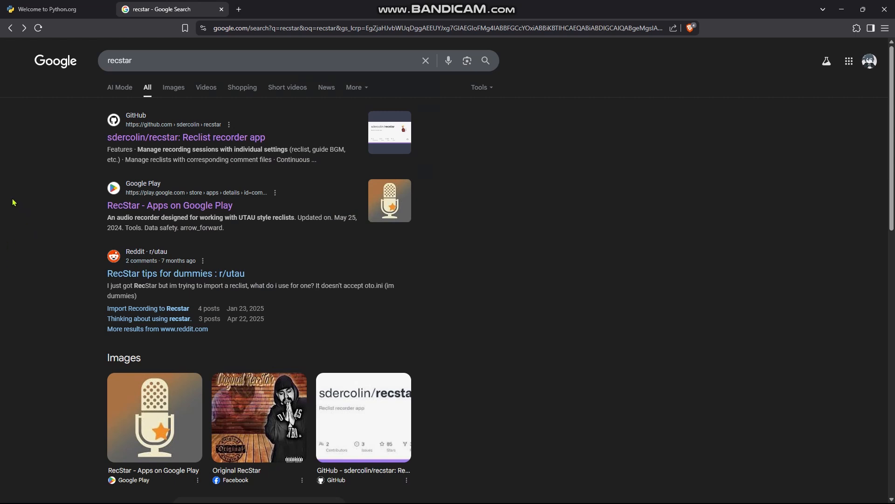
left_click(32, 5)
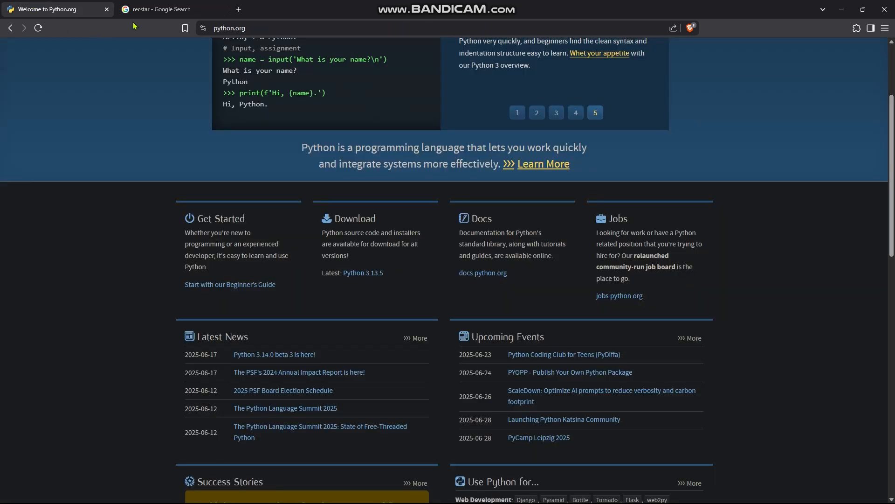
left_click(166, 10)
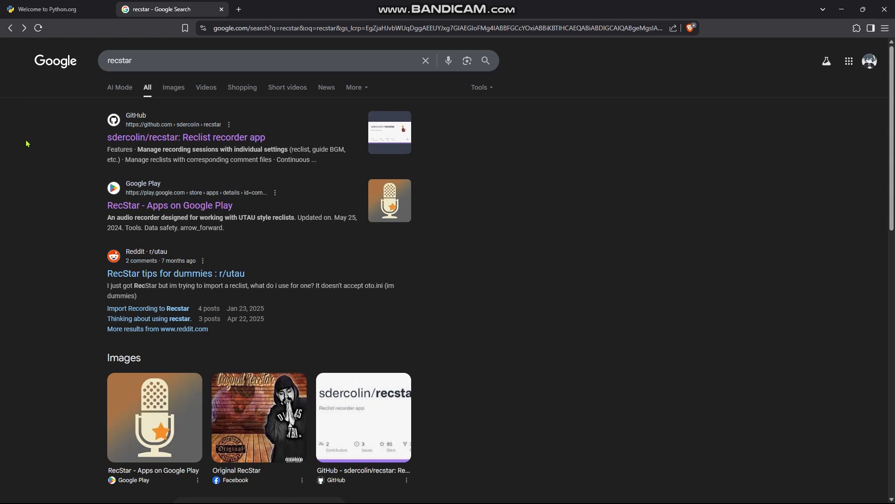
left_click(138, 214)
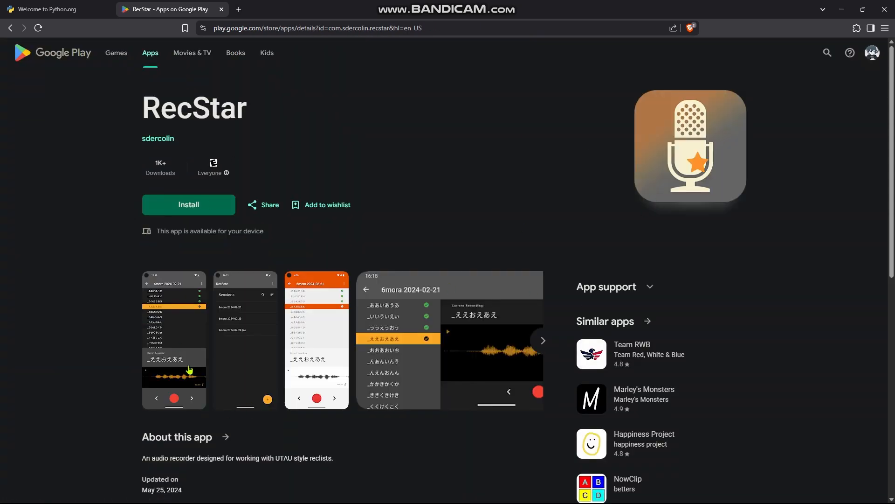
left_click(541, 341)
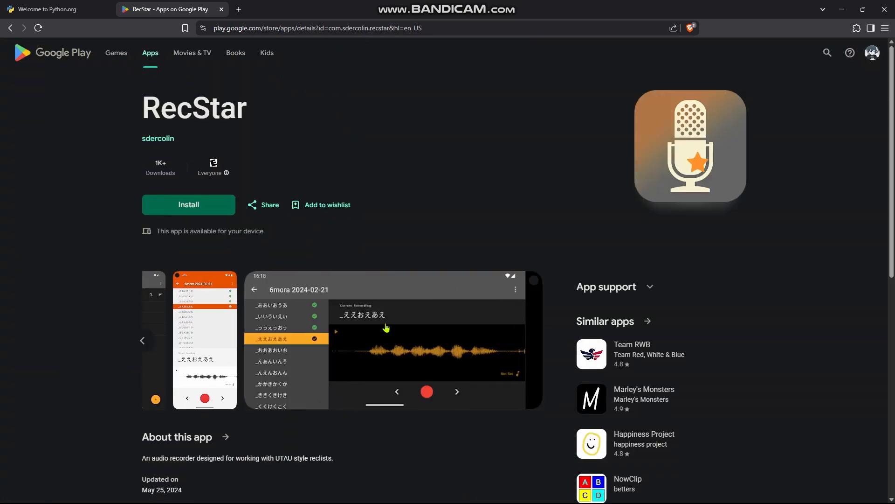
left_click(141, 341)
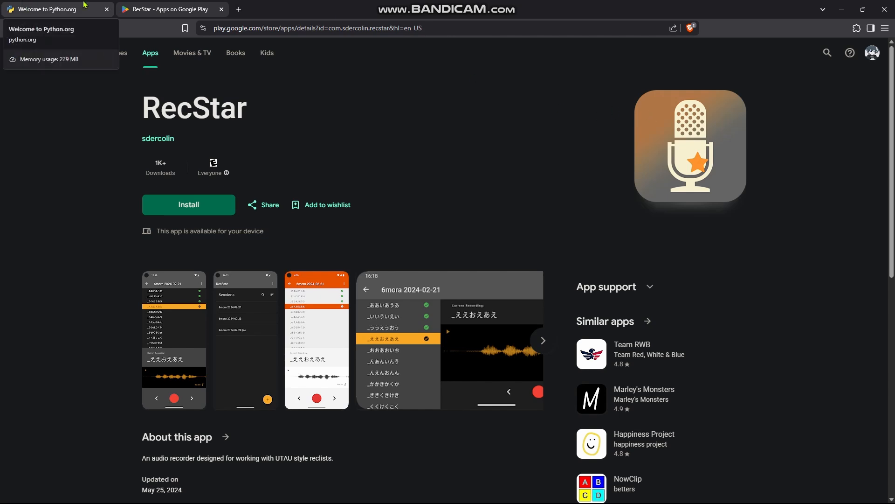
- Return to the recstar search results, open the sdercolin/recstar GitHub repository, and display the assets of release 1.1.2
key("alt+Left")
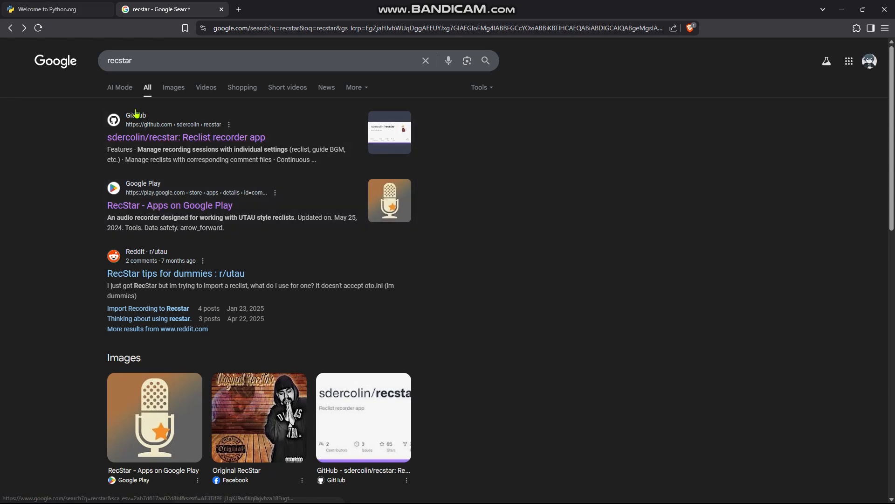
left_click(150, 138)
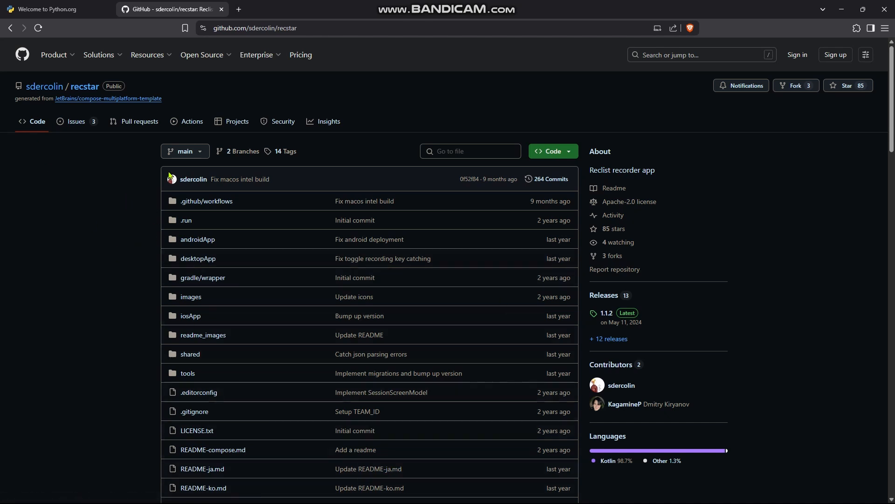
left_click(612, 320)
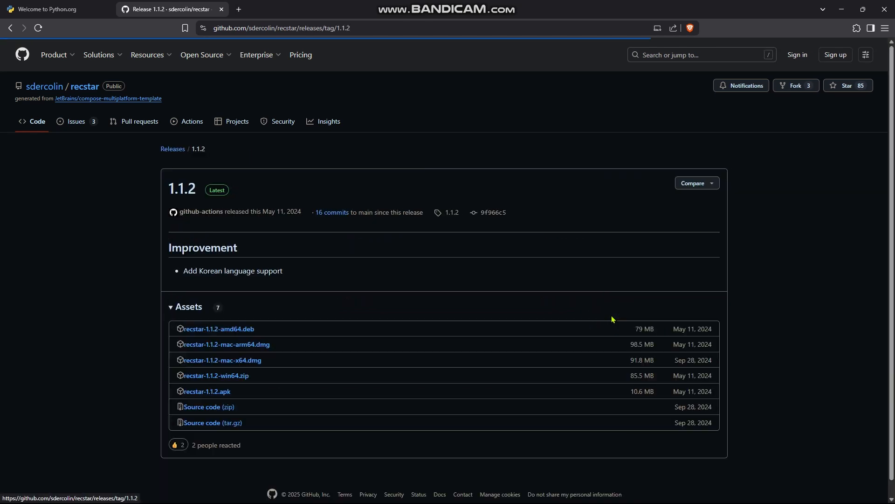
scroll(112, 289, "down", 1)
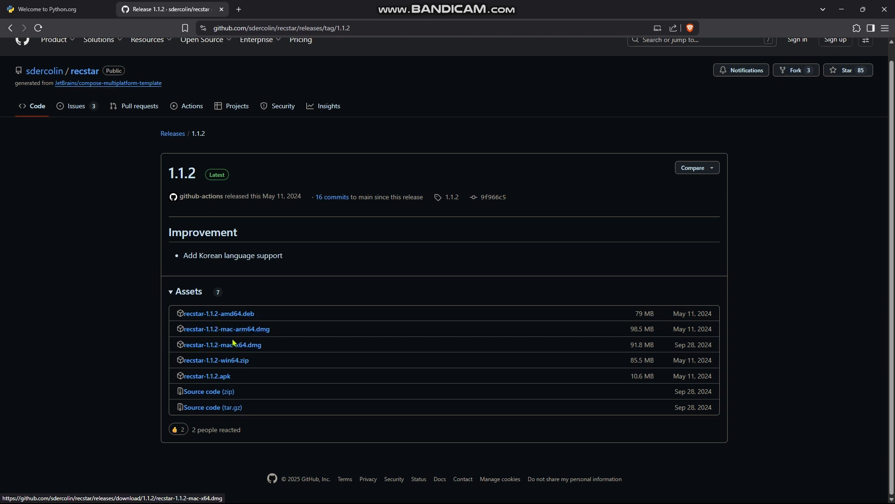
left_click(230, 363)
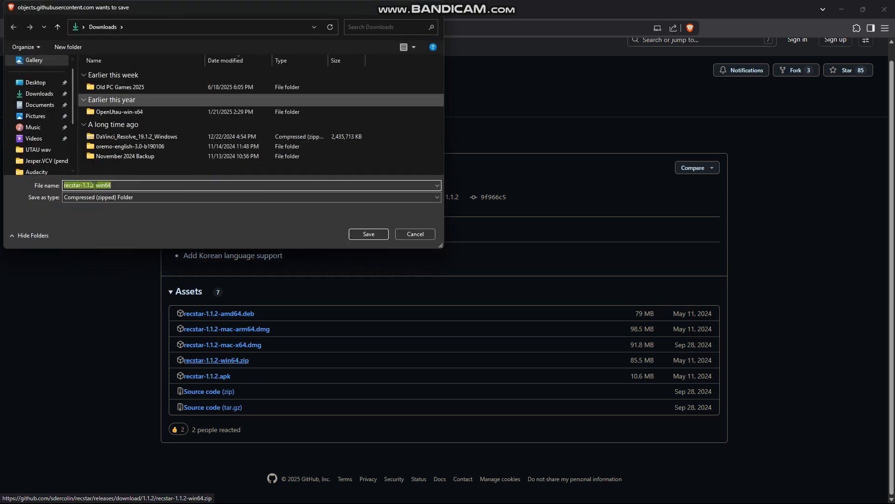
left_click(33, 127)
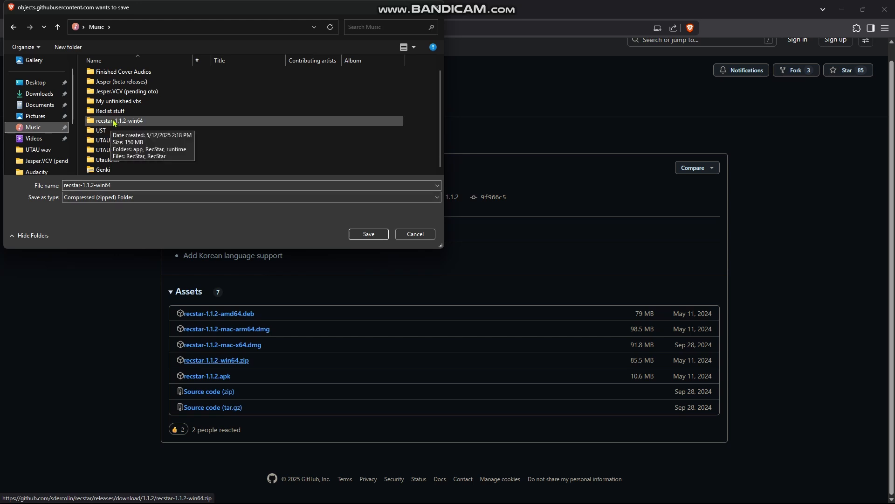
left_click(415, 234)
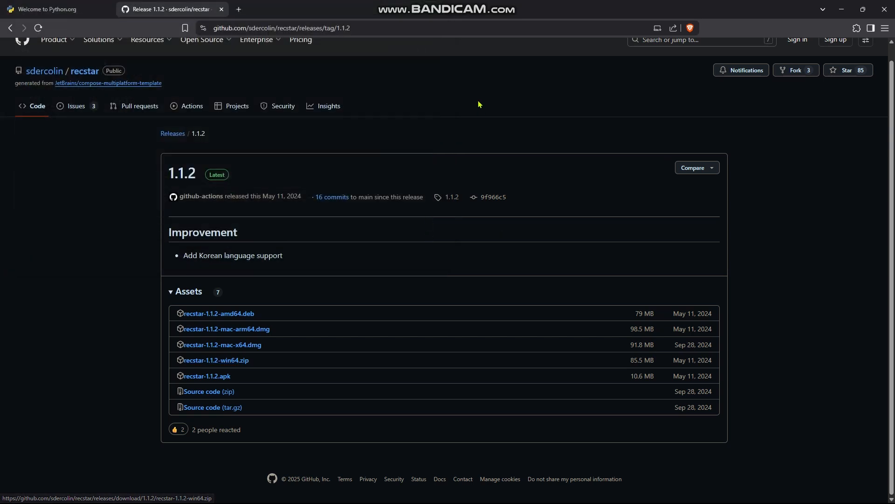
- Minimize the browser, switch to File Explorer, and open the recstar-1.1.2-win64 folder inside Music
left_click(844, 7)
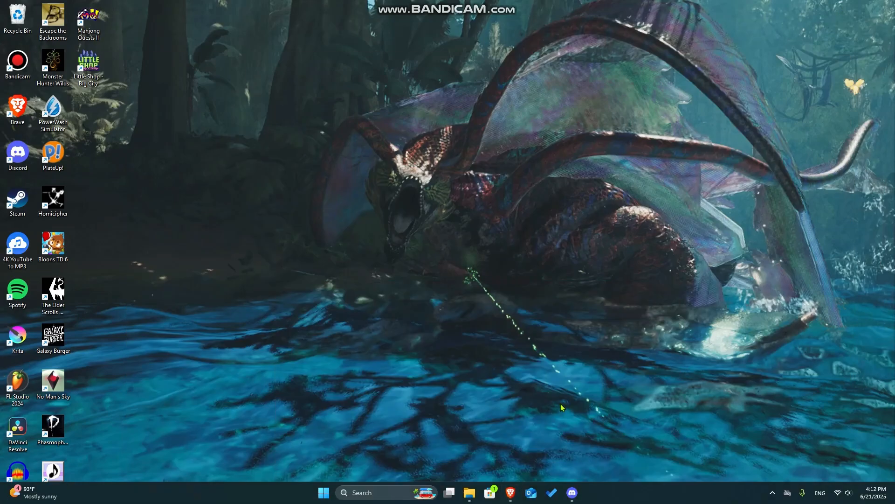
left_click(469, 493)
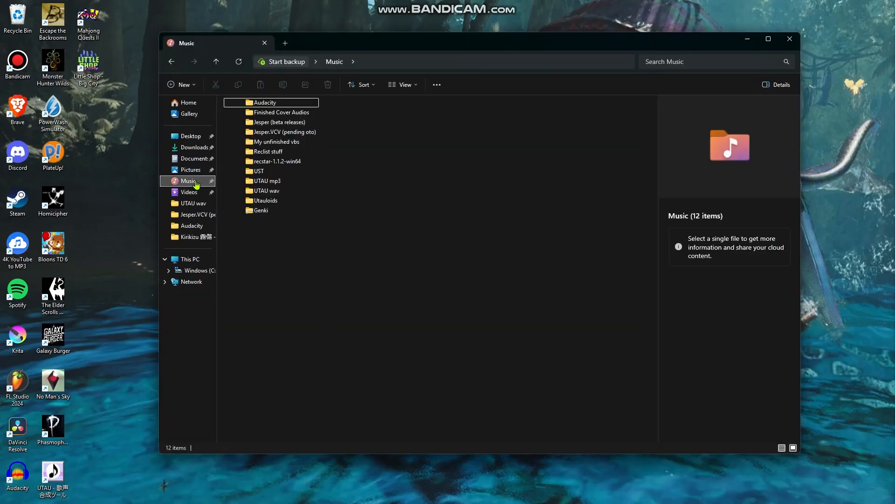
left_click(199, 183)
double_click(275, 162)
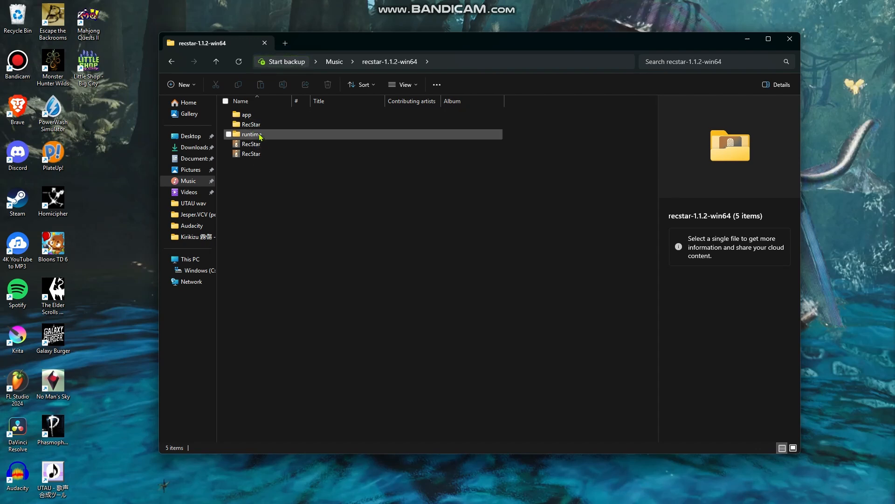
- Launch the RecStar application from the recstar-1.1.2-win64 folder and reposition its window near the middle of the desktop
left_click(260, 149)
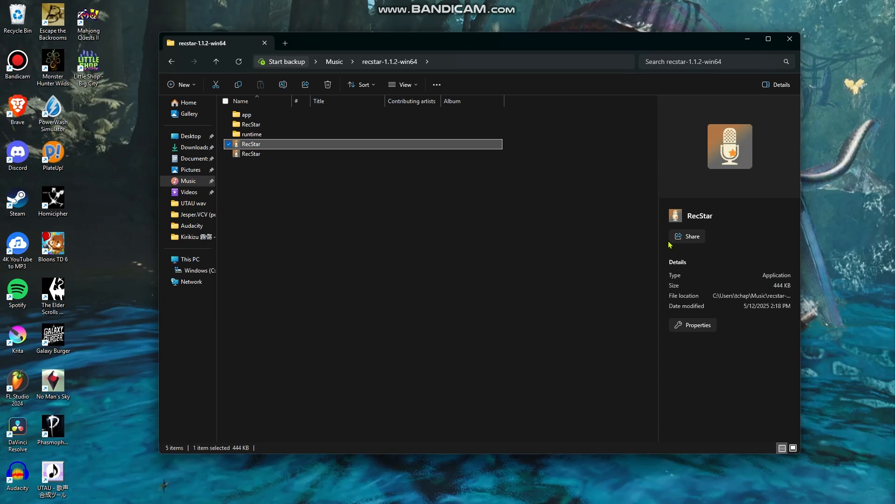
left_click(252, 154)
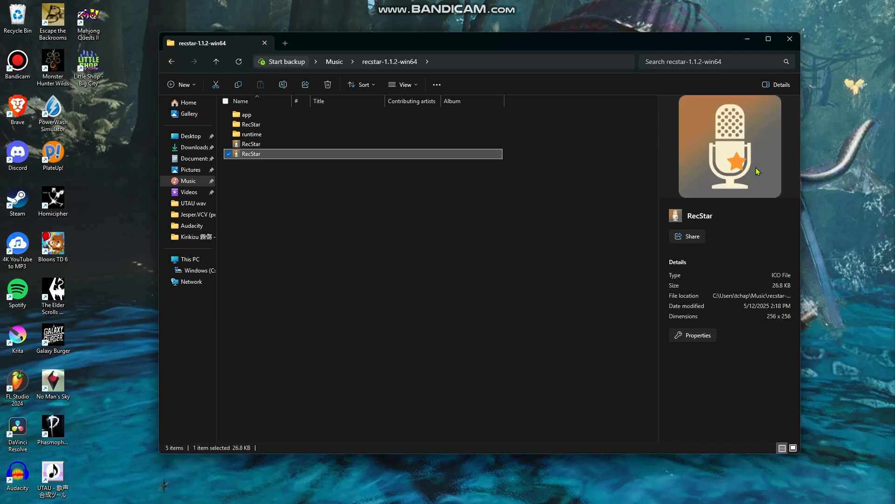
left_click(252, 144)
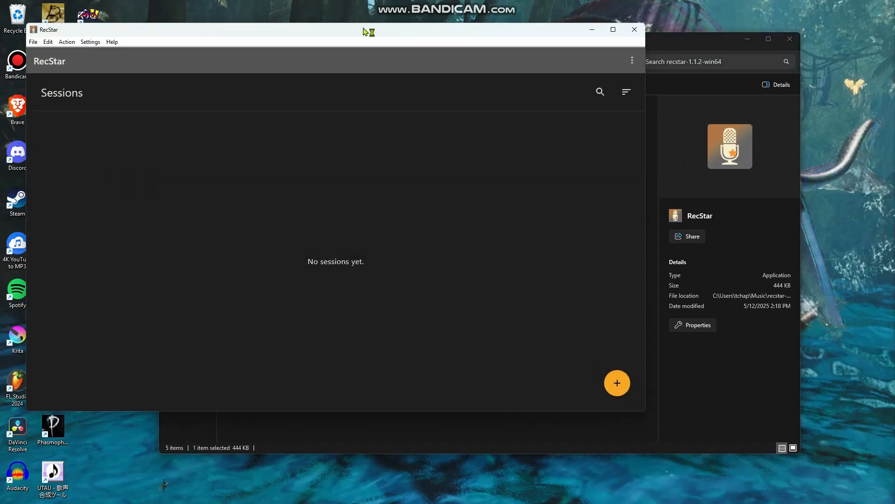
left_click_drag(369, 31, 502, 55)
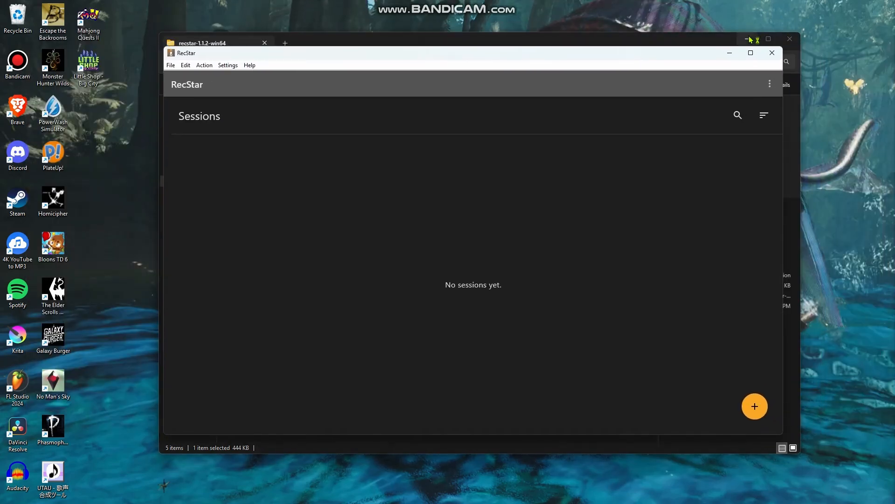
mouse_move(632, 54)
left_mouse_down()
mouse_move(652, 58)
mouse_move(633, 54)
left_mouse_up()
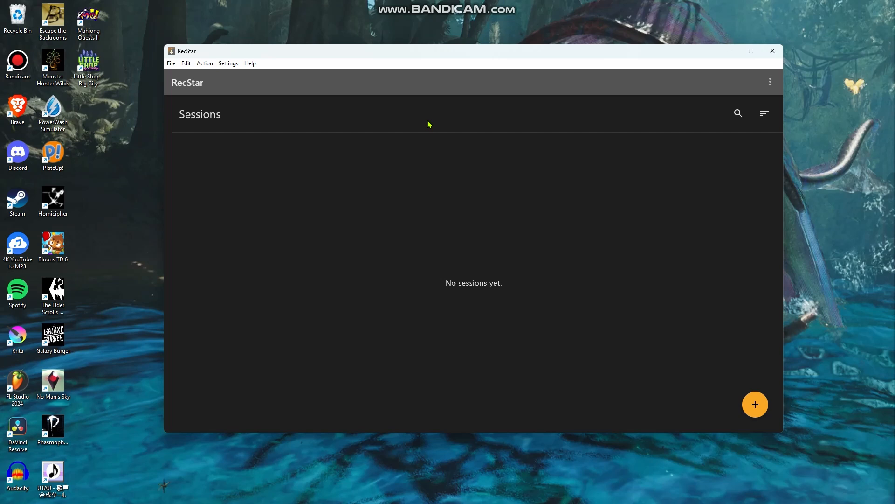
- Open RecStar's settings page
left_click(172, 66)
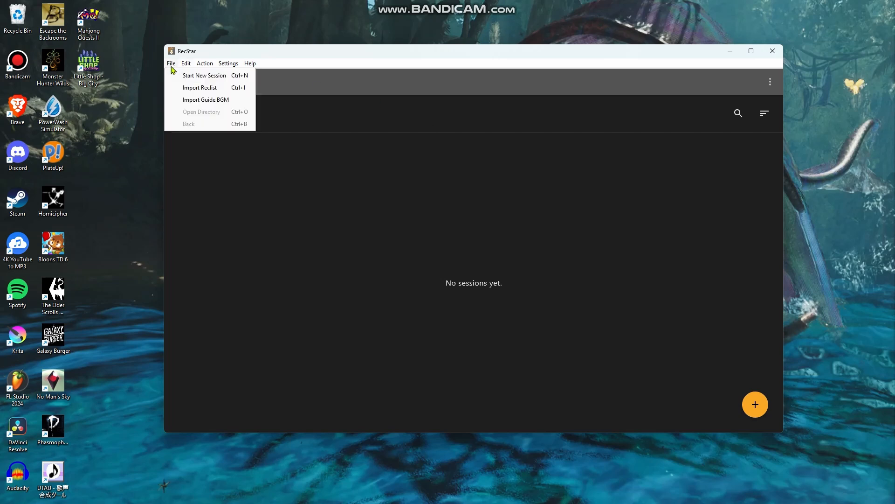
left_click(171, 65)
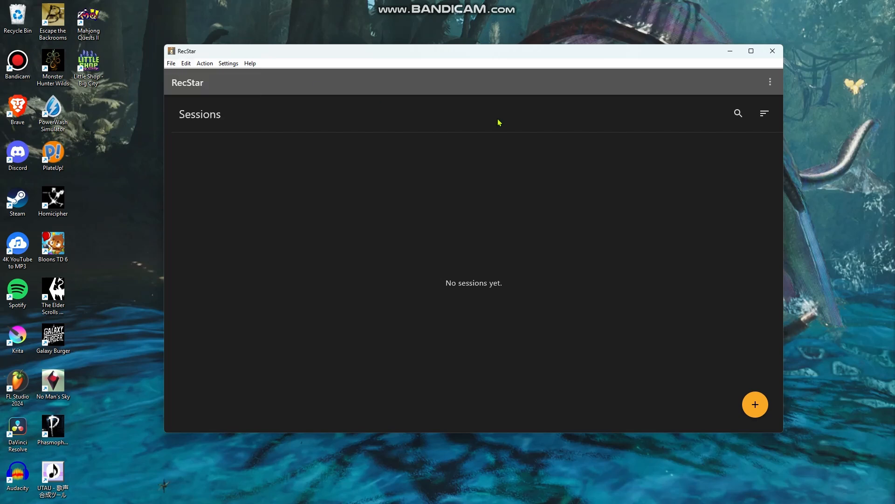
left_click(770, 83)
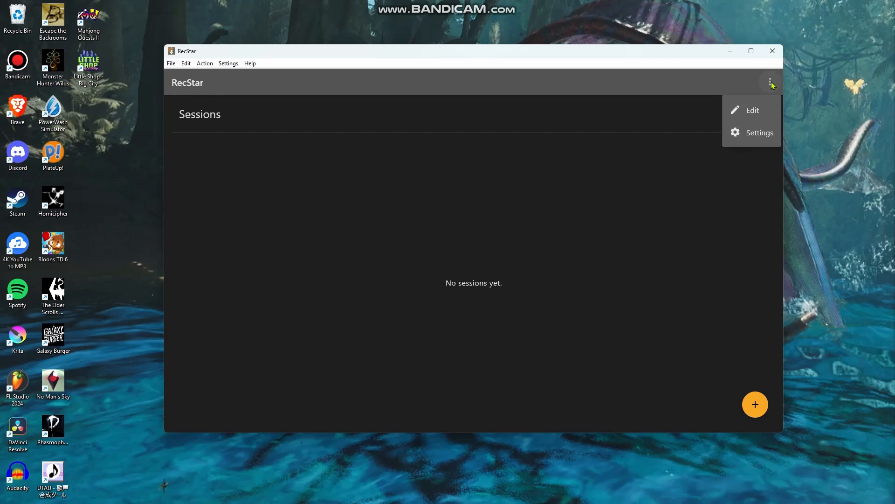
left_click(759, 140)
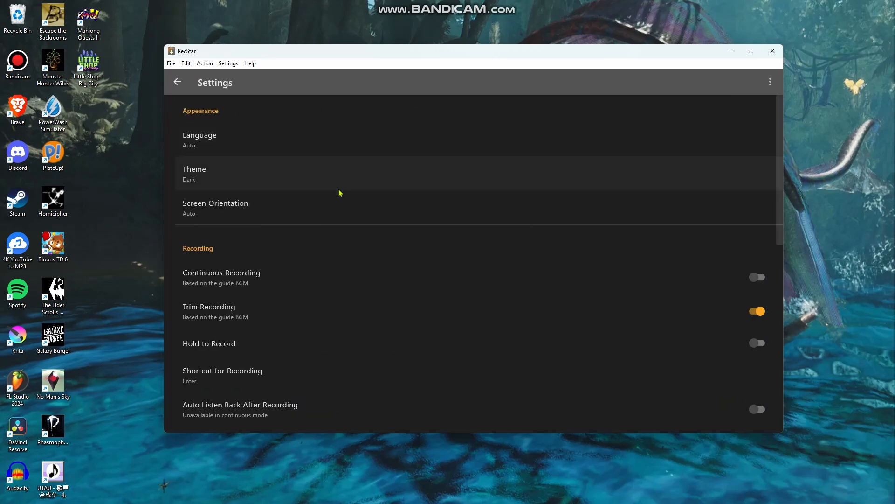
- Examine the available Language and Theme choices, dismissing each dialog without choosing an option
left_click(235, 153)
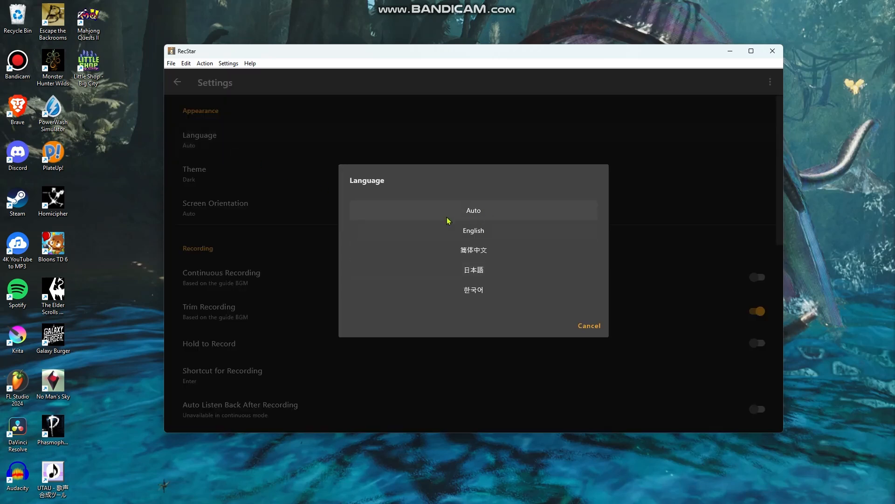
left_click(593, 328)
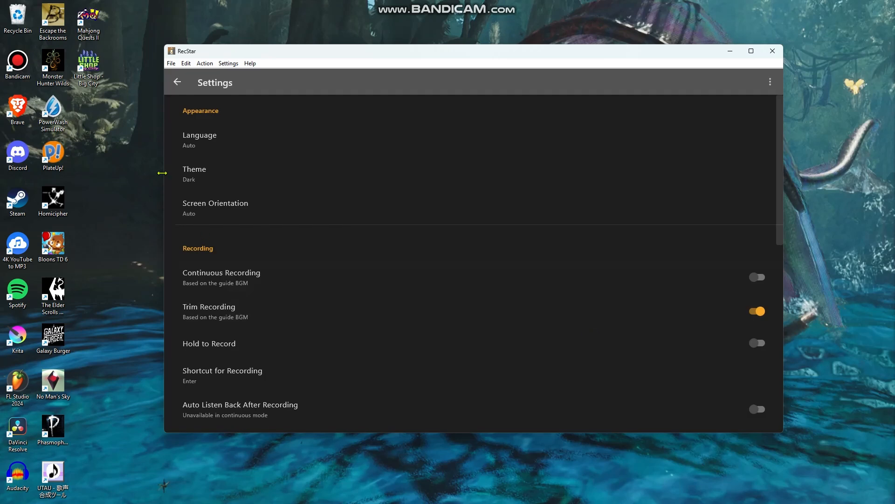
left_click(236, 185)
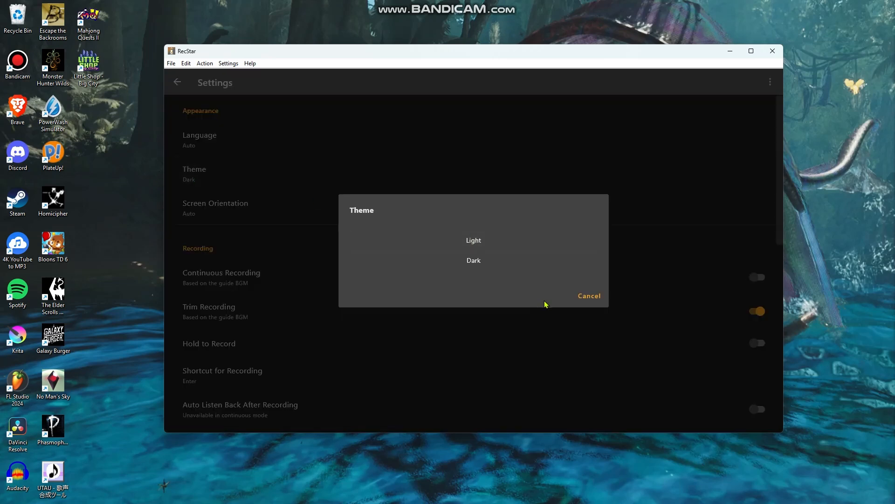
left_click(590, 296)
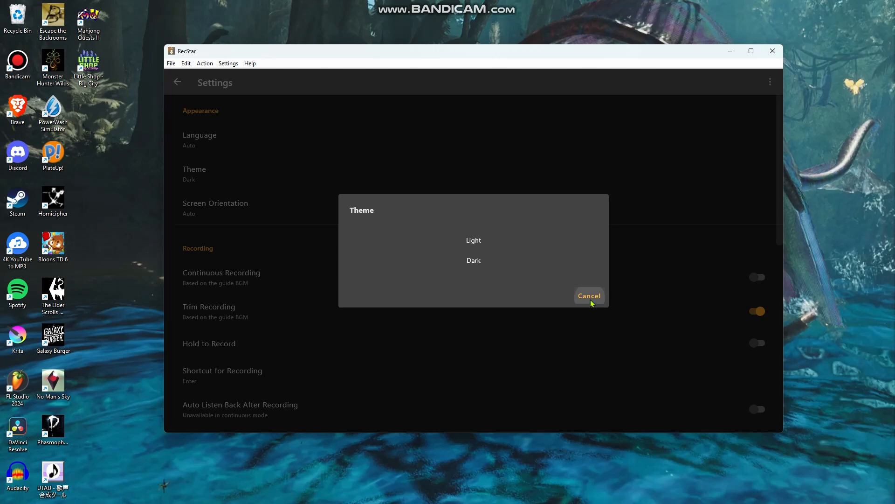
- Toggle Continuous Recording on and back off, and Trim Recording off and back on, in the Recording settings
scroll(280, 208, "down", 1)
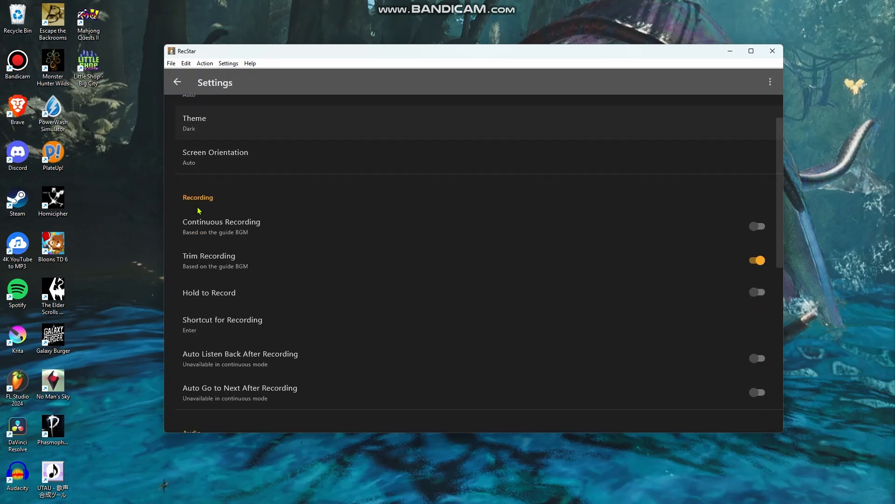
scroll(244, 161, "down", 1)
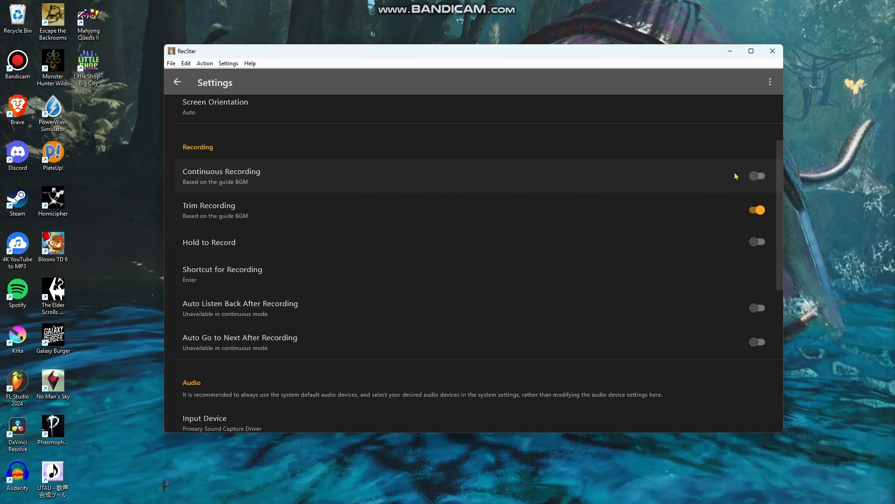
left_click(763, 178)
left_click(759, 177)
left_click(758, 210)
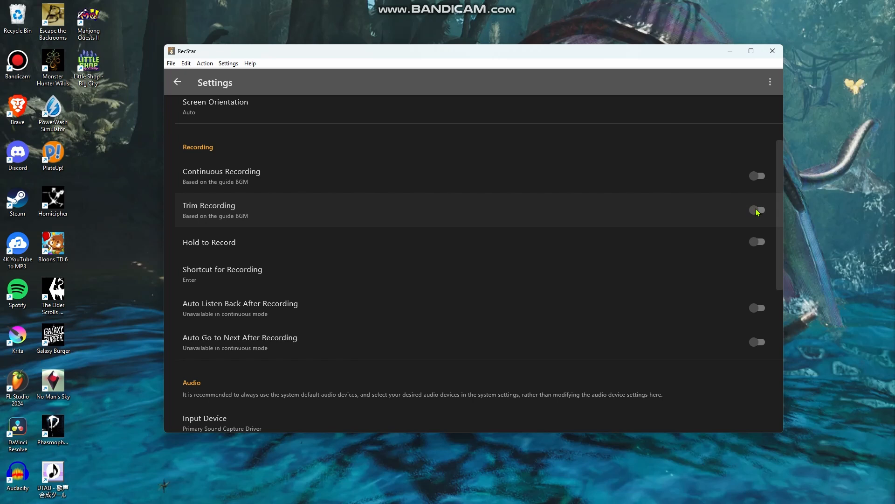
left_click(757, 211)
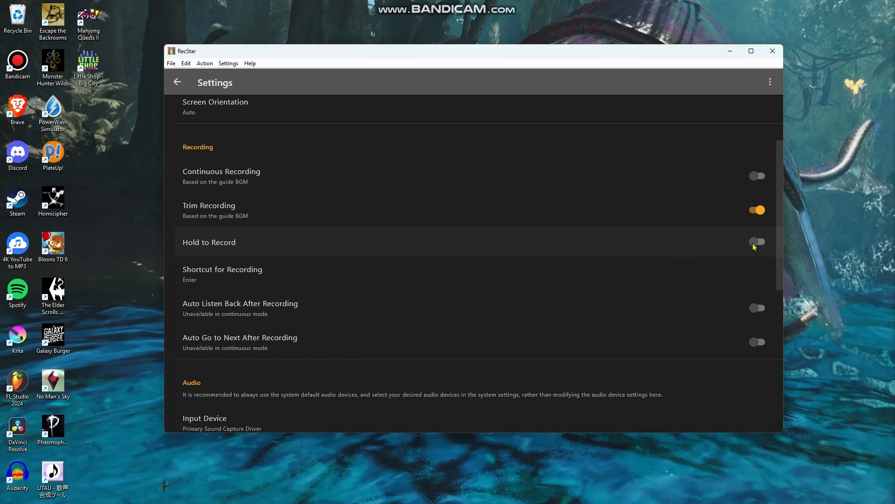
- Examine the Shortcut for Recording choices and dismiss the dialog without choosing an option
left_click(256, 284)
key("r")
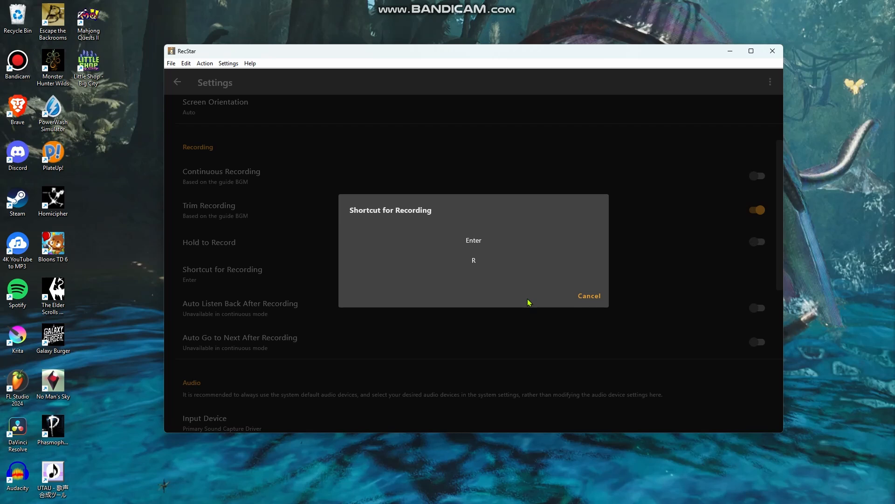
left_click(586, 296)
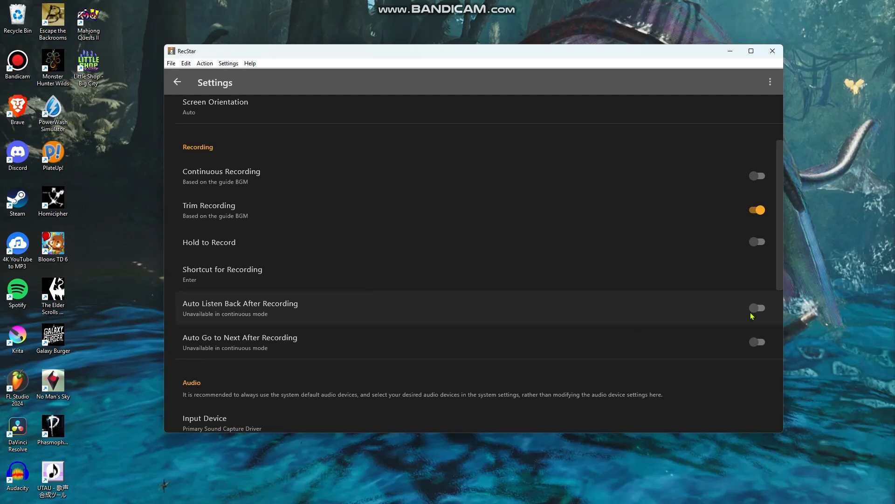
- Set the Location of Content Directory to the recstar-1.1.2-win64 folder inside Music and return to the Sessions page
scroll(623, 313, "down", 4)
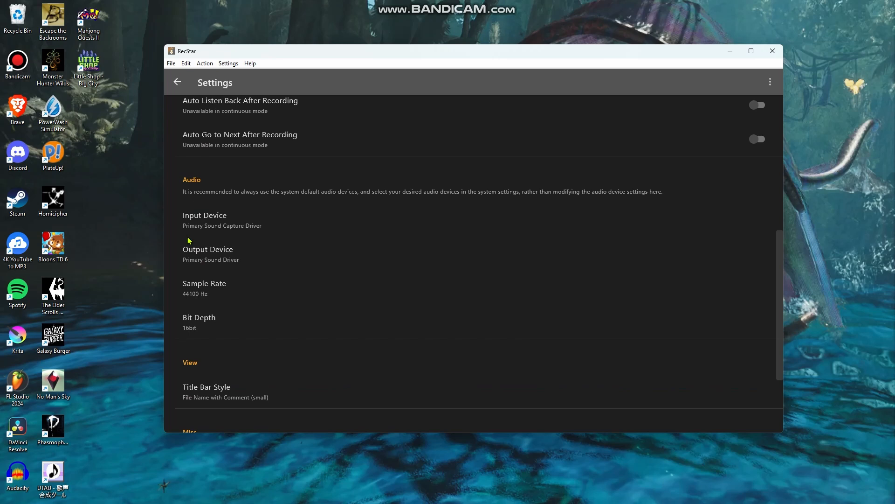
scroll(193, 257, "down", 3)
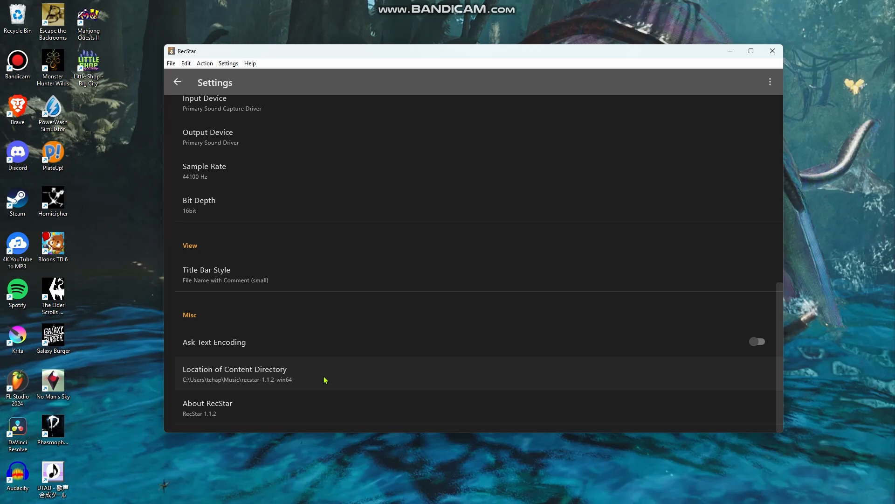
left_click(325, 380)
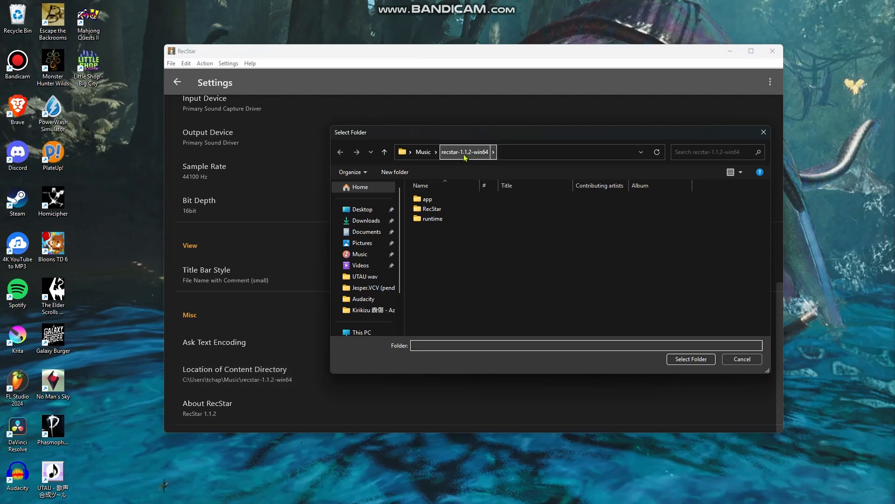
left_click(424, 152)
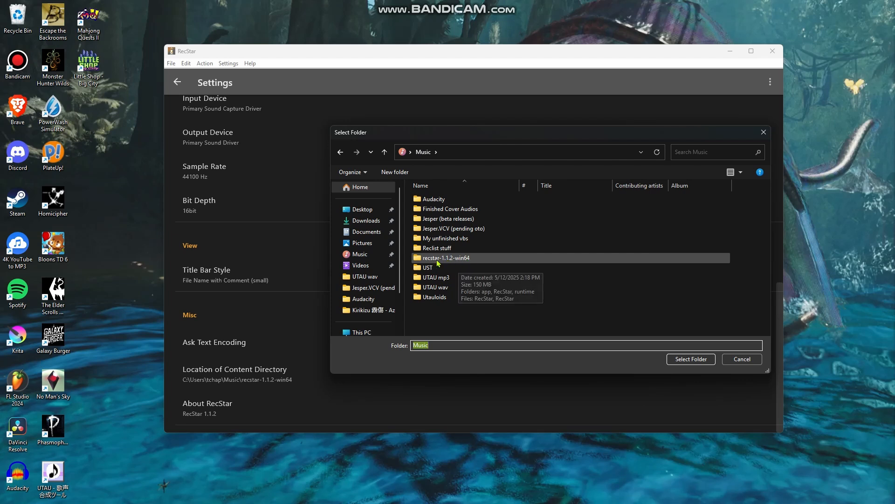
double_click(438, 260)
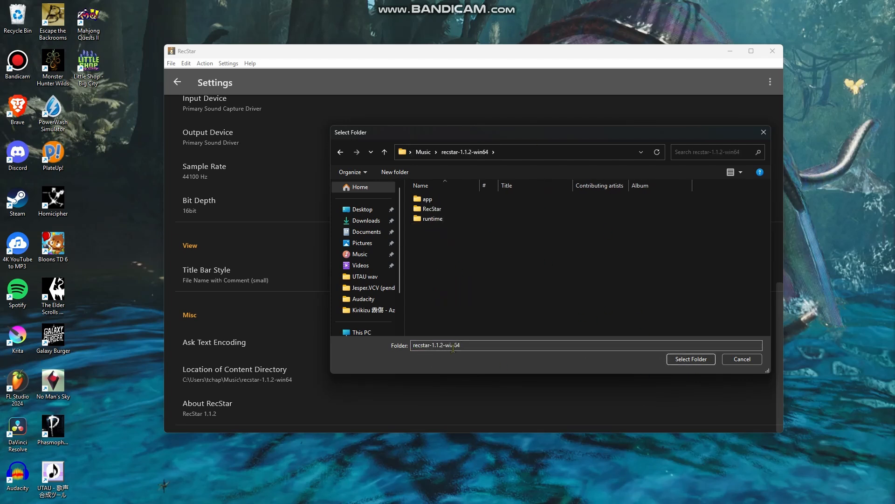
left_click(679, 360)
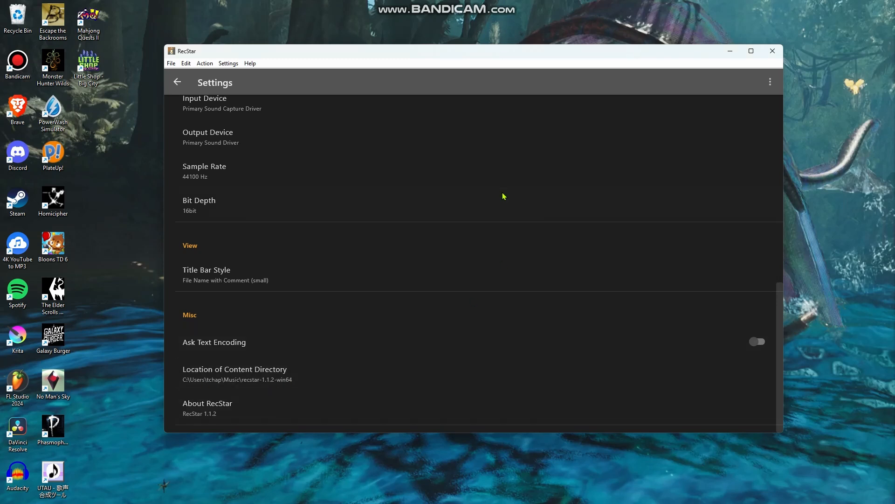
left_click(179, 82)
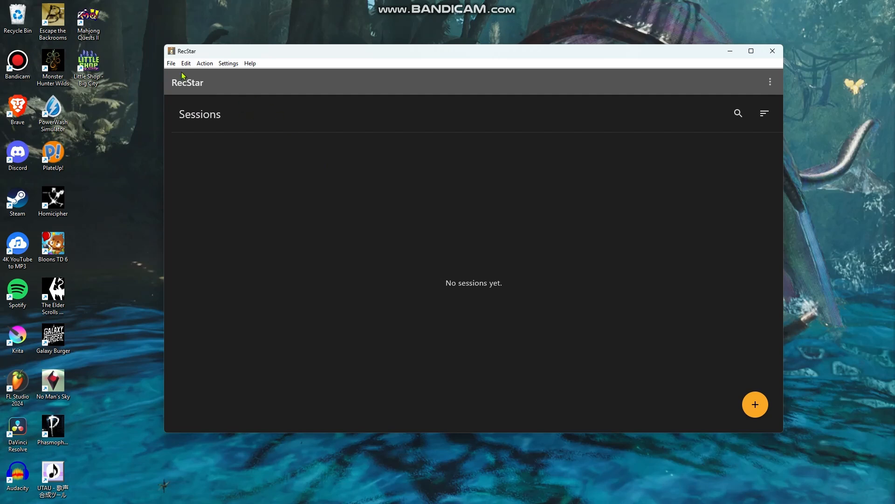
- Begin a reclist import and search Downloads and the Downloads folder inside November 2024 Backup for a reclist file
left_click(171, 65)
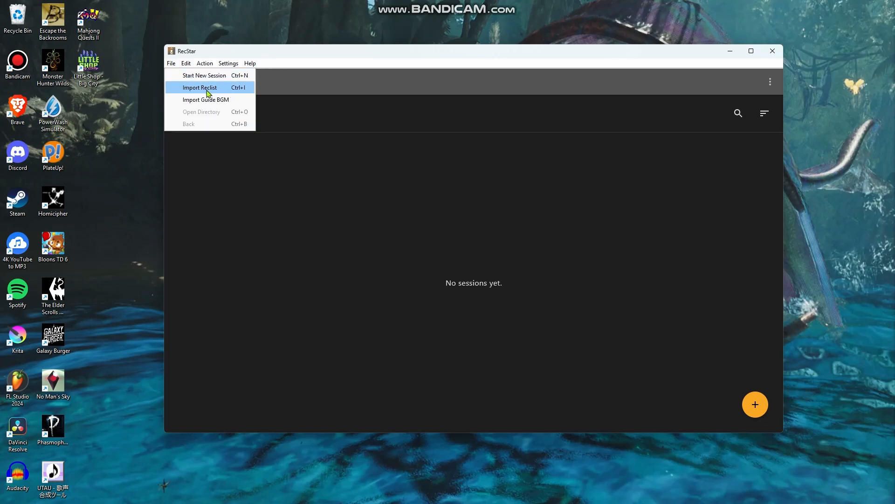
left_click(236, 93)
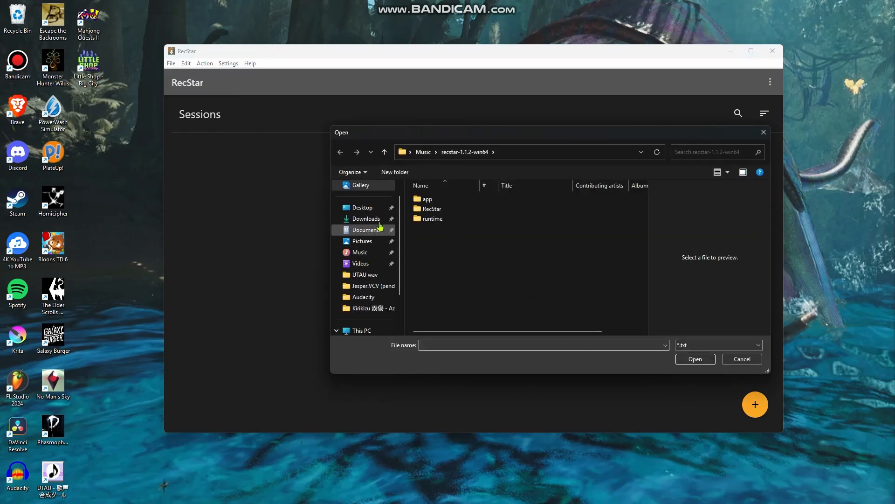
left_click(366, 219)
double_click(455, 272)
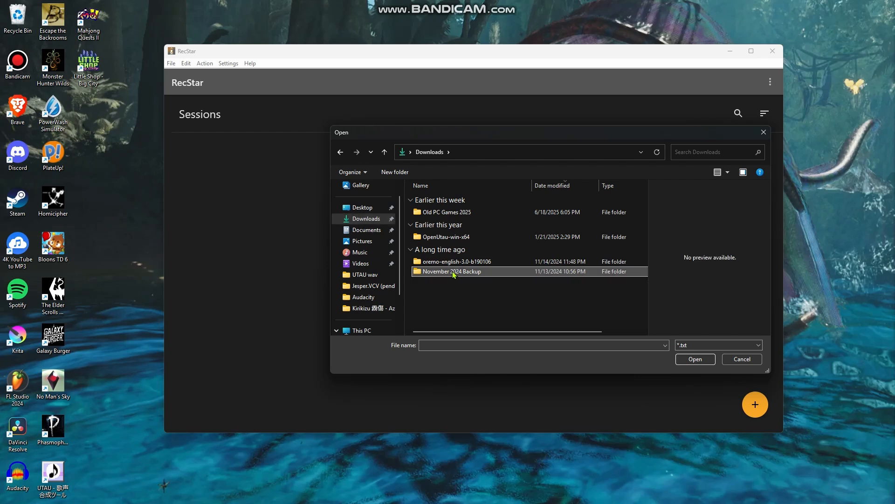
double_click(450, 212)
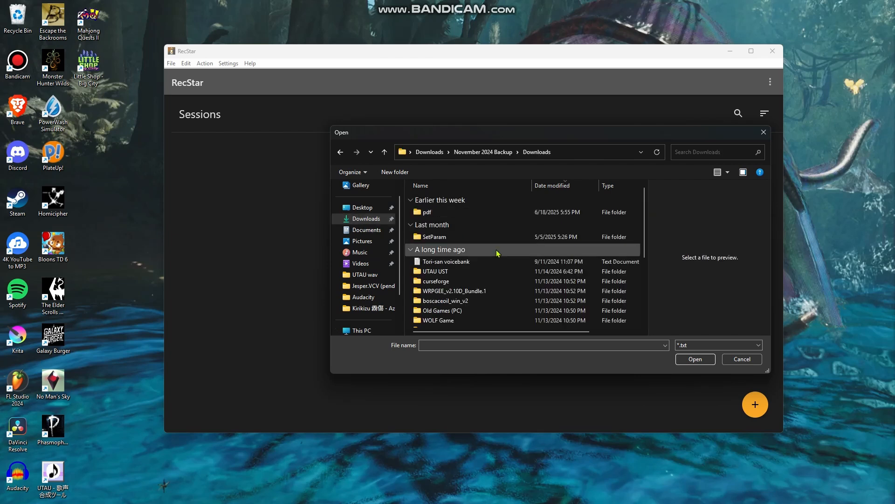
scroll(495, 252, "down", 2)
scroll(495, 253, "up", 1)
scroll(461, 242, "down", 3)
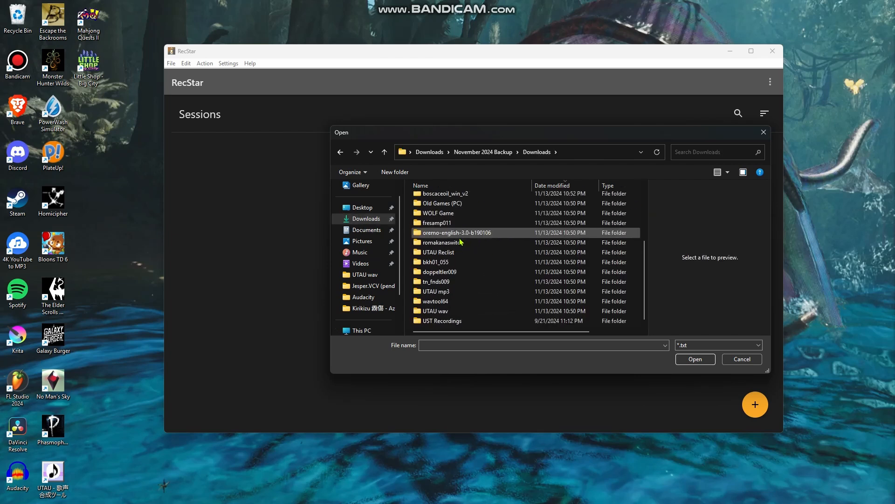
scroll(461, 242, "up", 3)
- Try to import Oneshot VCV Reclist (~25mora) from Music > Reclist stuff with a comment file, cancelling the comment file selection
left_click(367, 252)
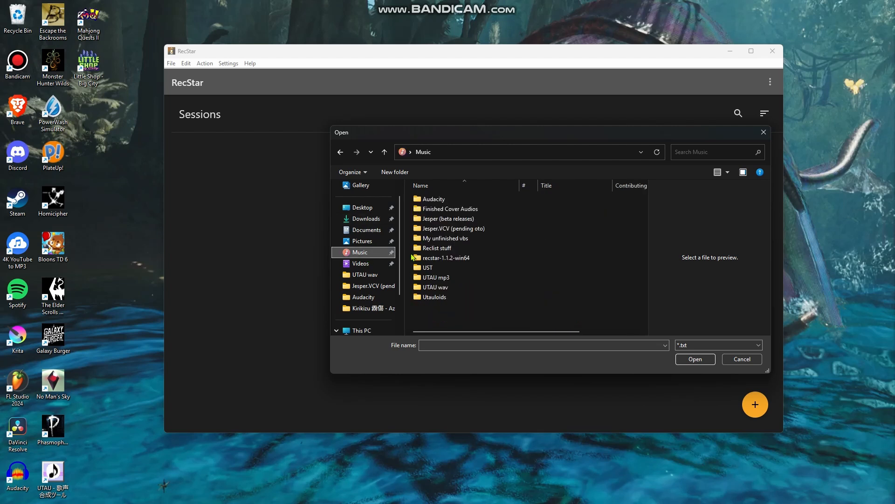
double_click(438, 248)
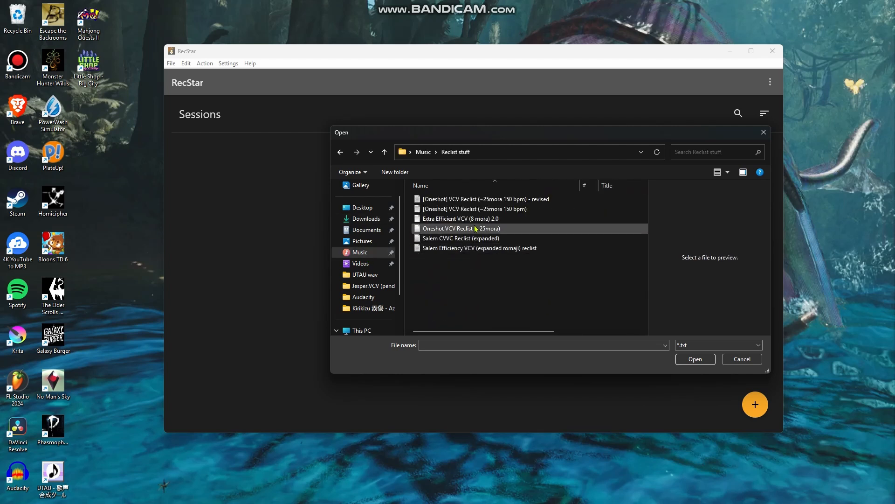
left_click(442, 228)
left_click(442, 229)
left_click(702, 360)
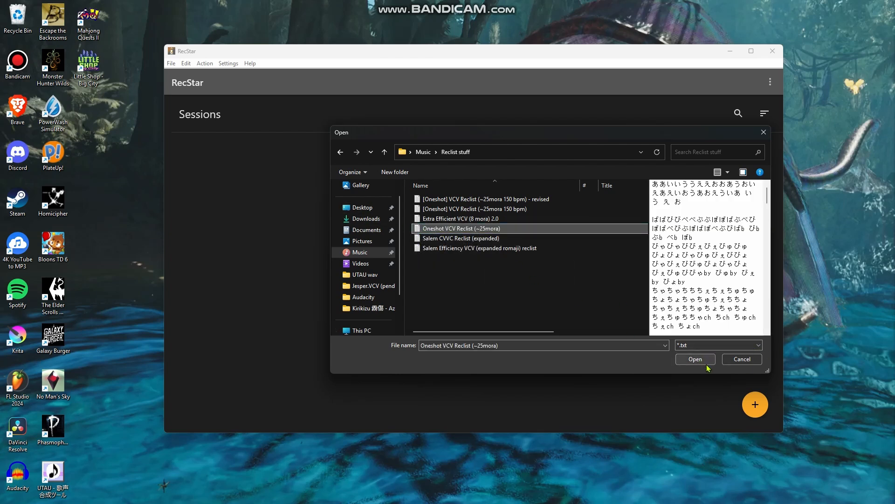
left_click(694, 364)
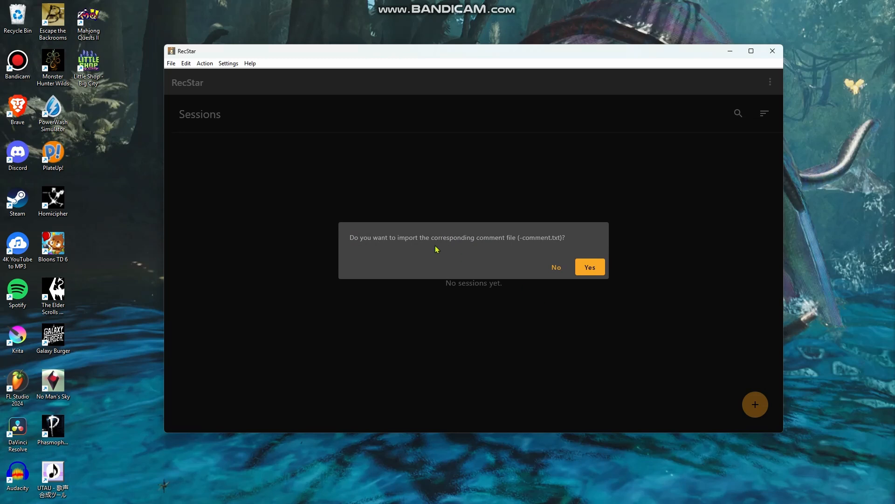
left_click(589, 268)
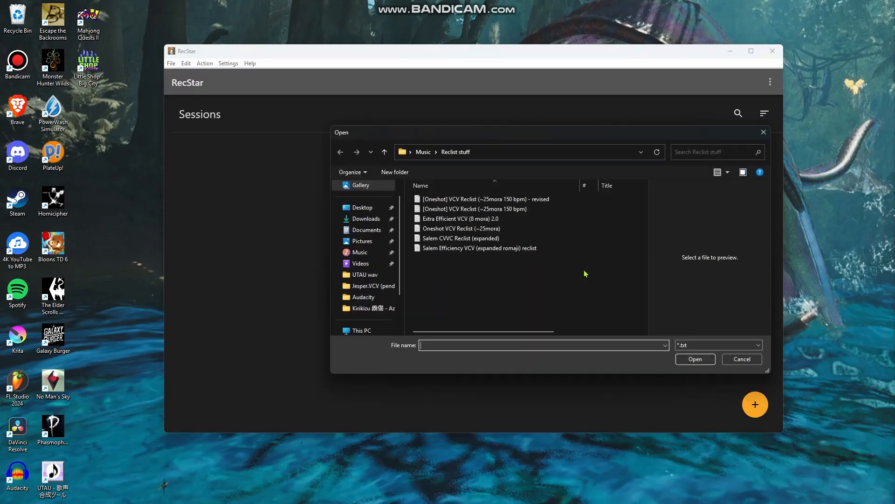
left_click(741, 360)
- Open the Import Guide BGM file browser, look through Downloads and Music, and close it without choosing a file
left_click(172, 65)
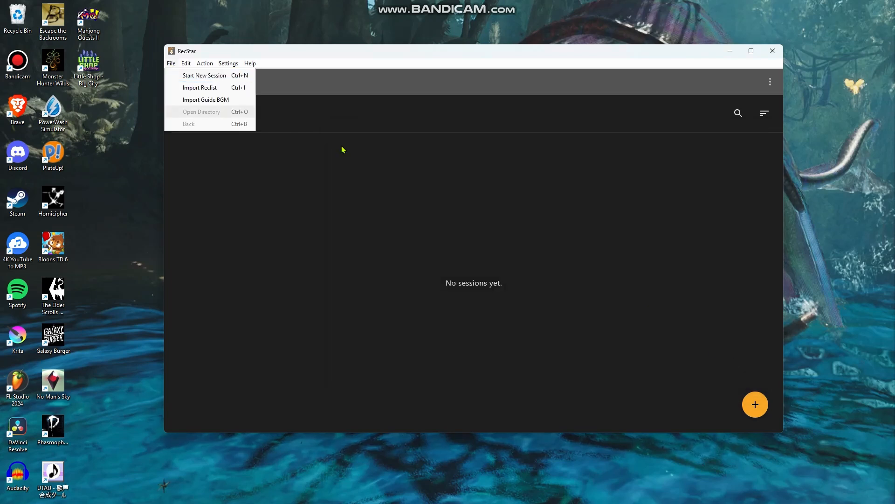
left_click(353, 160)
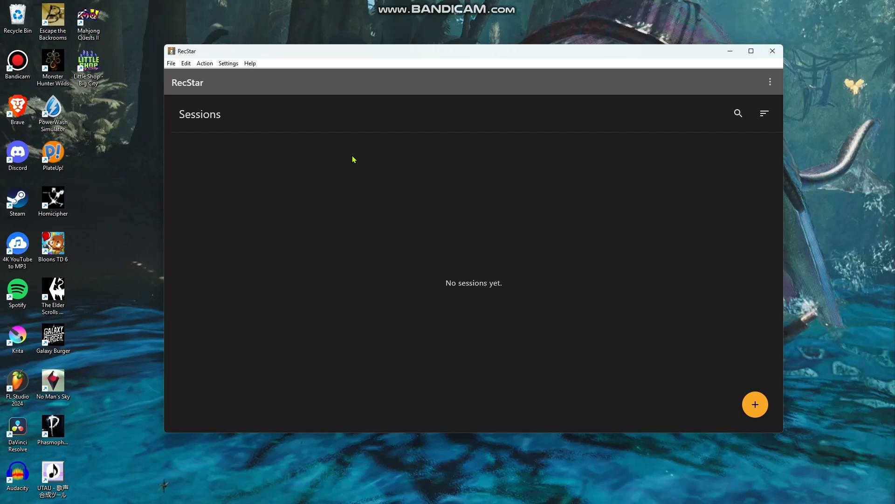
left_click(172, 64)
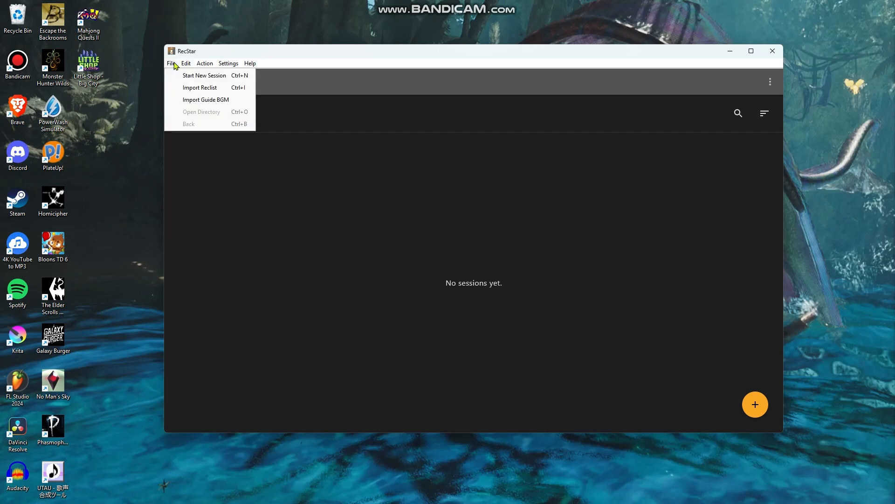
left_click(223, 99)
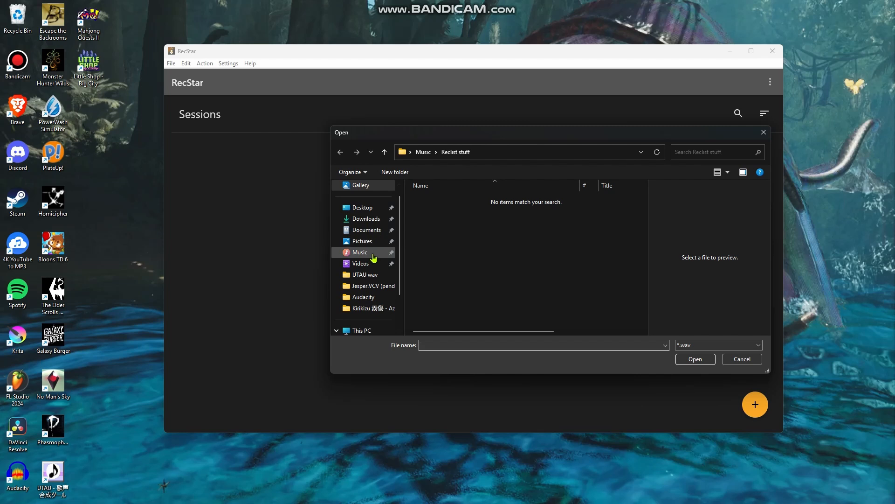
left_click(371, 219)
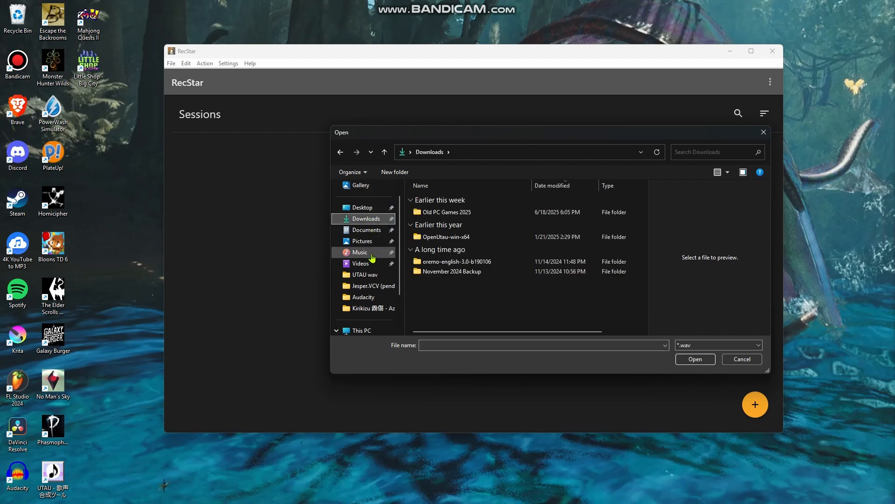
left_click(371, 253)
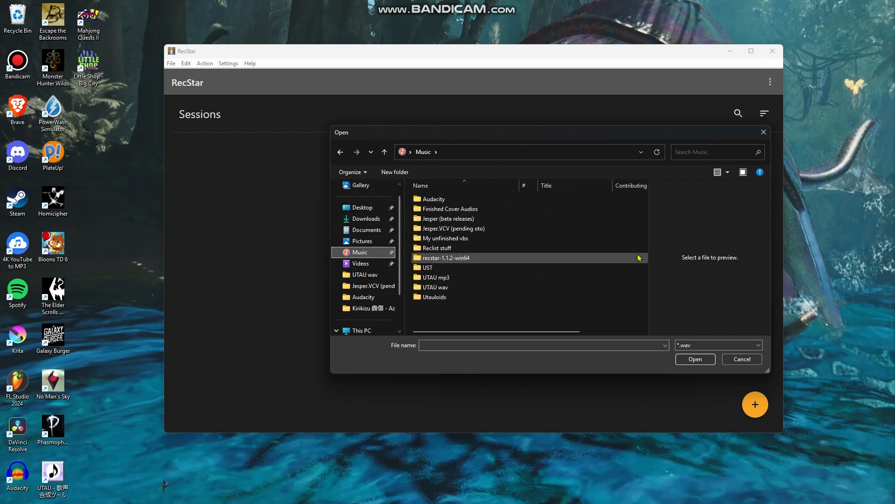
left_click(764, 132)
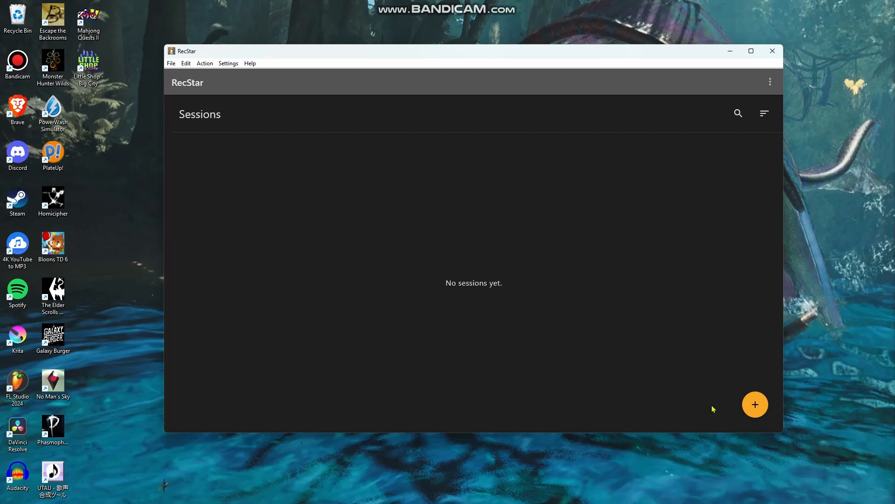
- Begin a new session and import Oneshot VCV Reclist (~25mora) from the Reclist stuff folder, declining the comment file
left_click(755, 405)
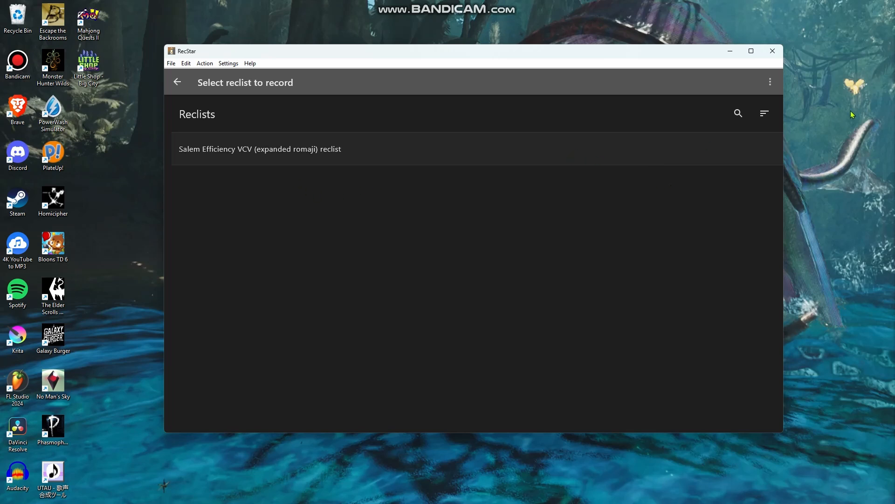
left_click(770, 84)
left_click(767, 111)
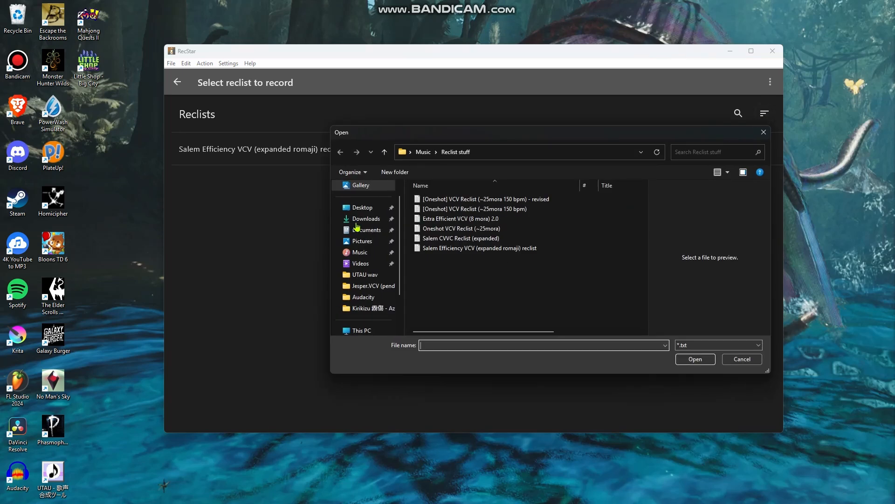
left_click(467, 230)
left_click(694, 359)
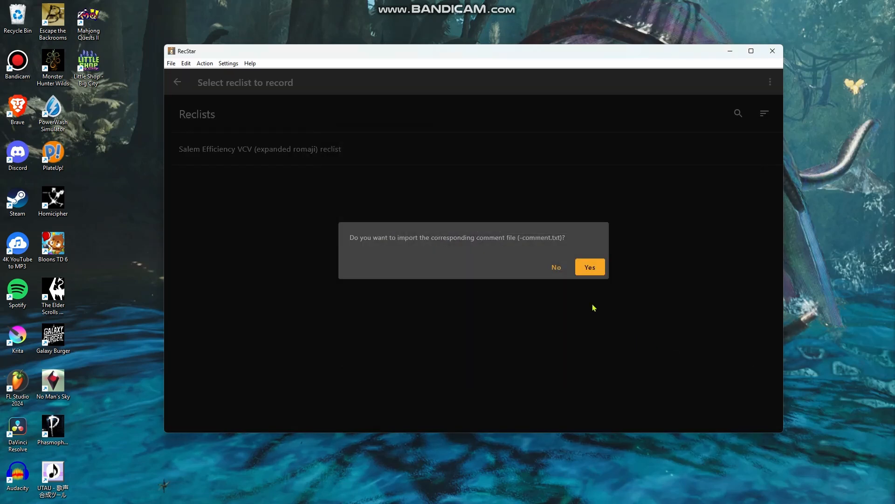
left_click(558, 267)
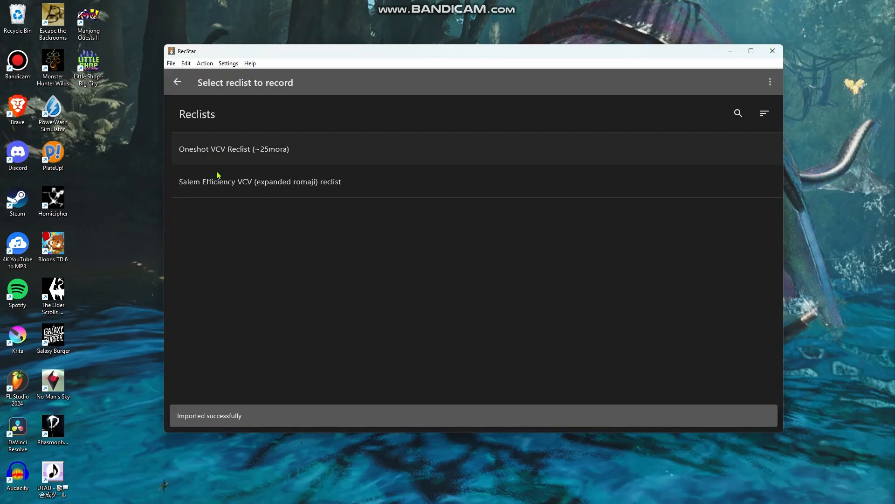
- Start the recording session with the Salem Efficiency VCV (expanded romaji) reclist
left_click(270, 189)
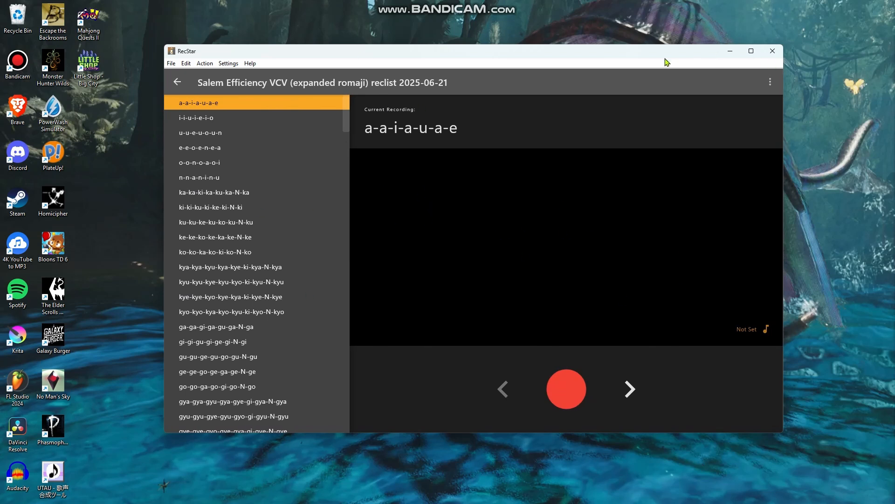
- Set the session's guide BGM to 120_A3, closing the guide BGM import browser without choosing a file
left_click_drag(671, 54, 659, 56)
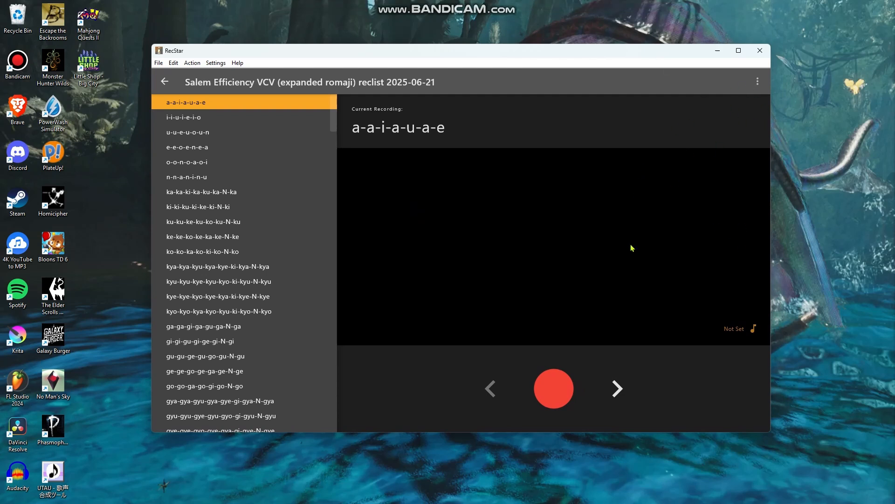
left_click(740, 330)
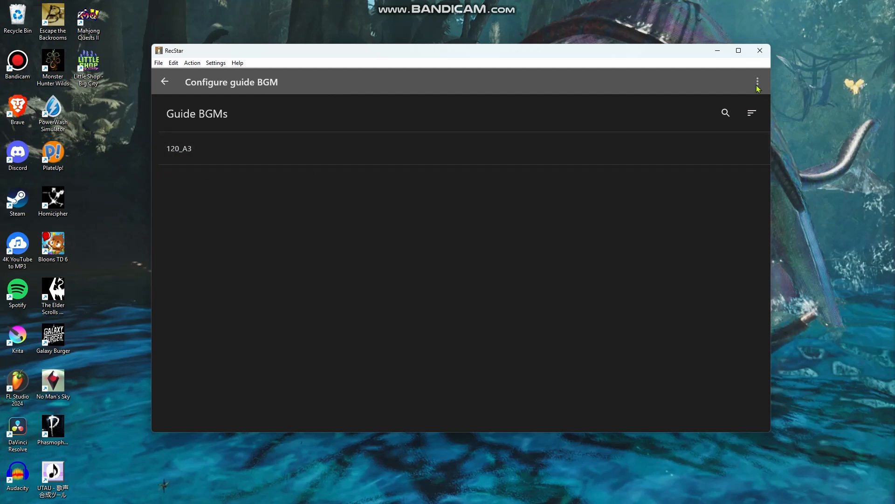
left_click(758, 85)
left_click(751, 112)
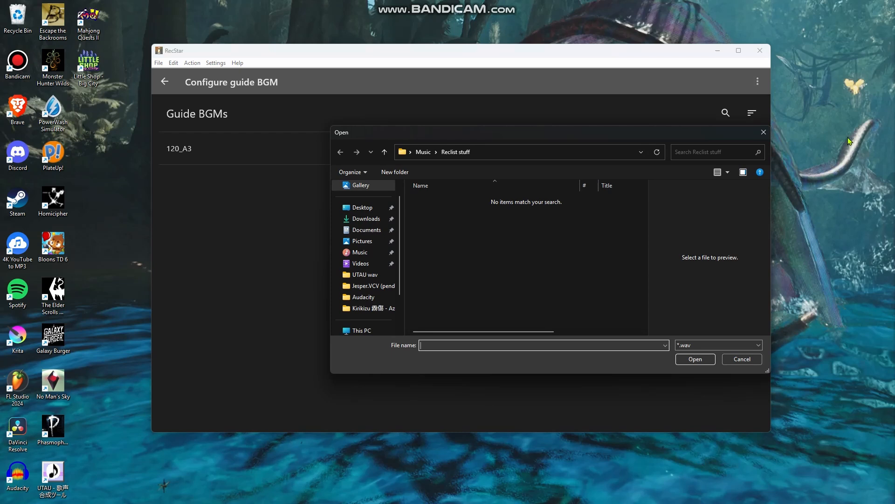
left_click(763, 132)
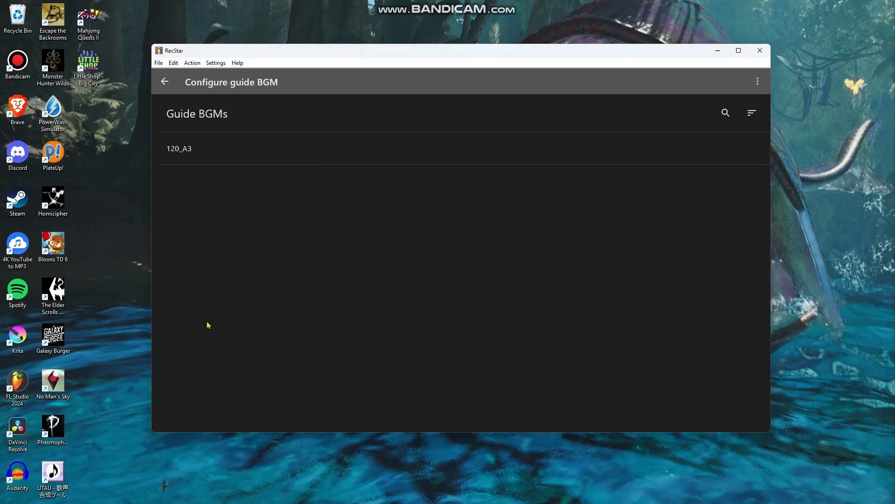
left_click(202, 147)
left_click(165, 82)
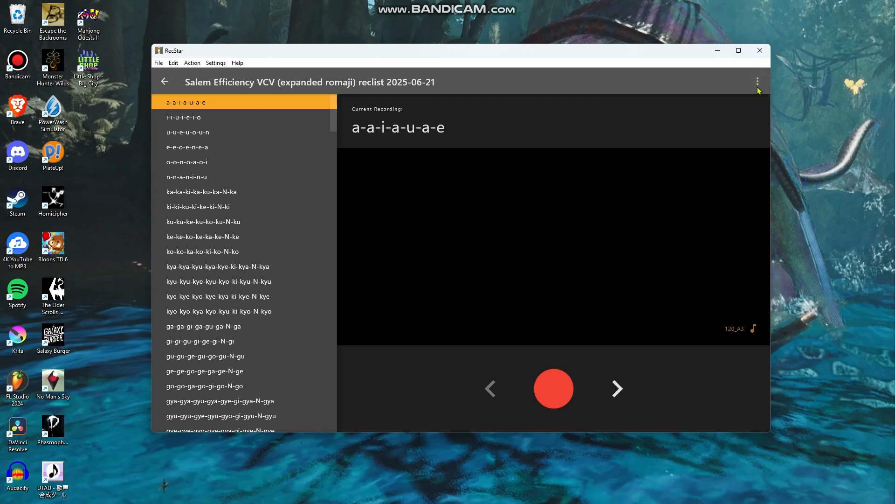
- Open the name of the current recording session for editing
left_click(758, 84)
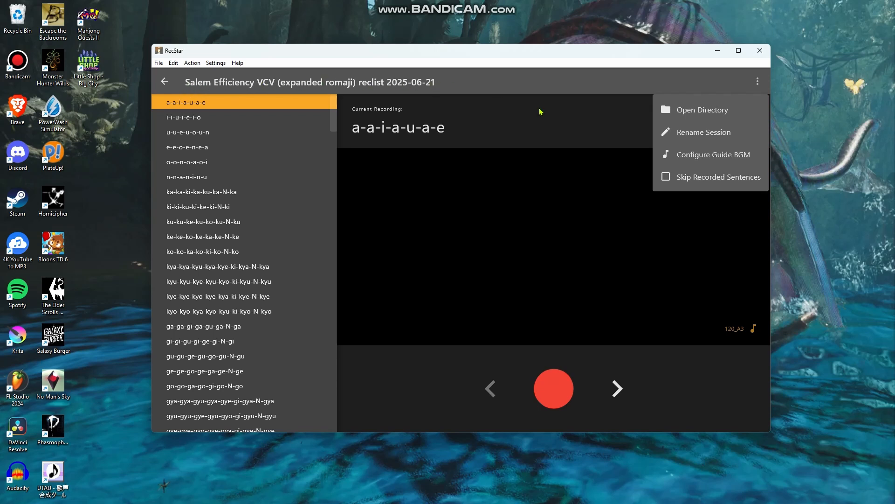
left_click(730, 134)
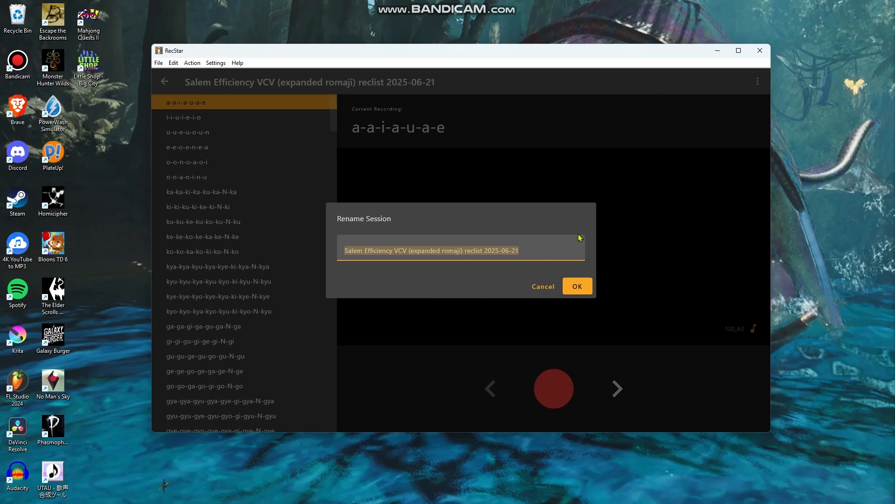
type("kawaii")
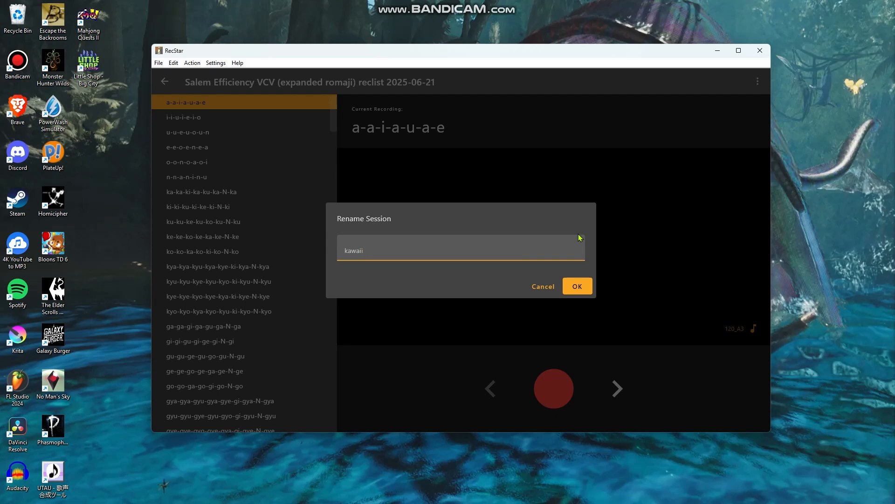
key("BackSpace")
key("BackSpace")
key("BackSpace")
key("BackSpace")
type("VIVID POWER")
key("BackSpace")
key("BackSpace")
key("BackSpace")
key("BackSpace")
key("BackSpace")
key("BackSpace")
key("BackSpace")
key("BackSpace")
key("BackSpace")
key("BackSpace")
key("BackSpace")
- Rename the session to "TEMPORARY VOICEBANK" and confirm the new name
type("TEMPORARY VOCIEBANK")
key("BackSpace")
key("BackSpace")
key("BackSpace")
key("BackSpace")
key("BackSpace")
key("BackSpace")
type("ICEBANK :#")
key("BackSpace")
key("BackSpace")
key("BackSpace")
left_click(581, 287)
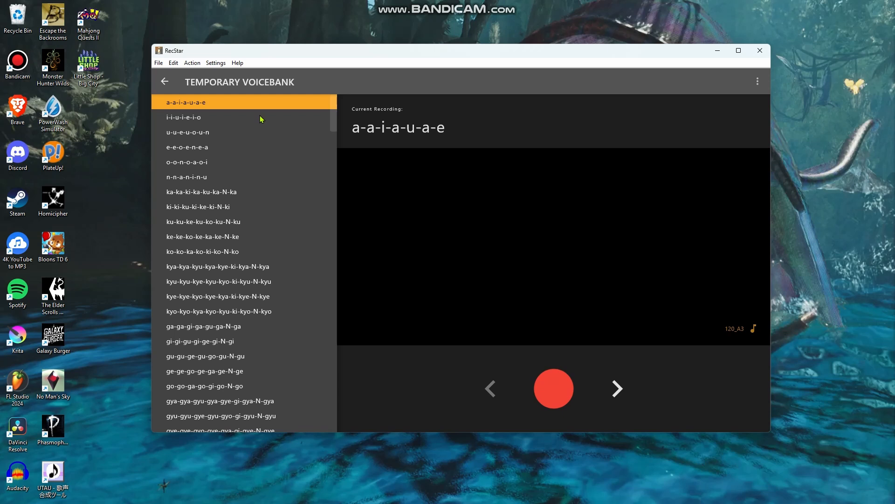
- Step down and up through the first few reclist lines using the keyboard, ending on a-a-i-a-u-a-e
key("Down")
key("Down")
key("Down")
key("Down")
key("Up")
key("Up")
key("Up")
key("Up")
key("Down")
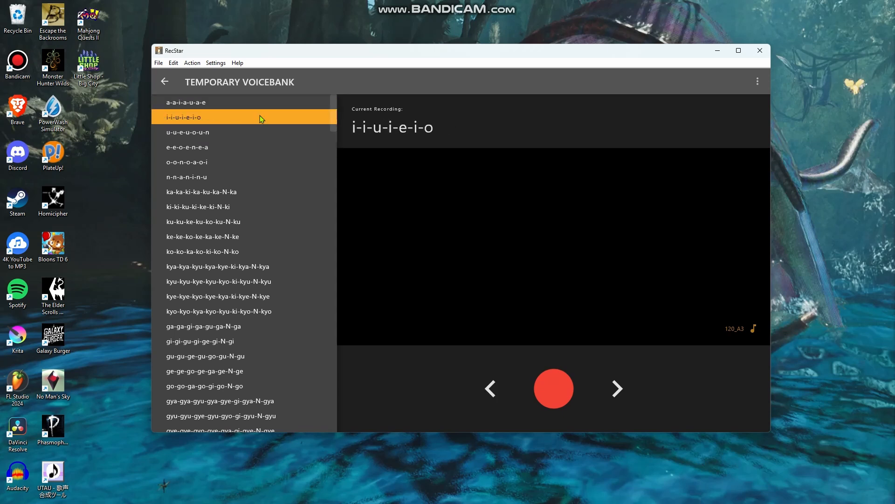
key("Down")
key("Down")
key("Up")
key("Up")
key("Up")
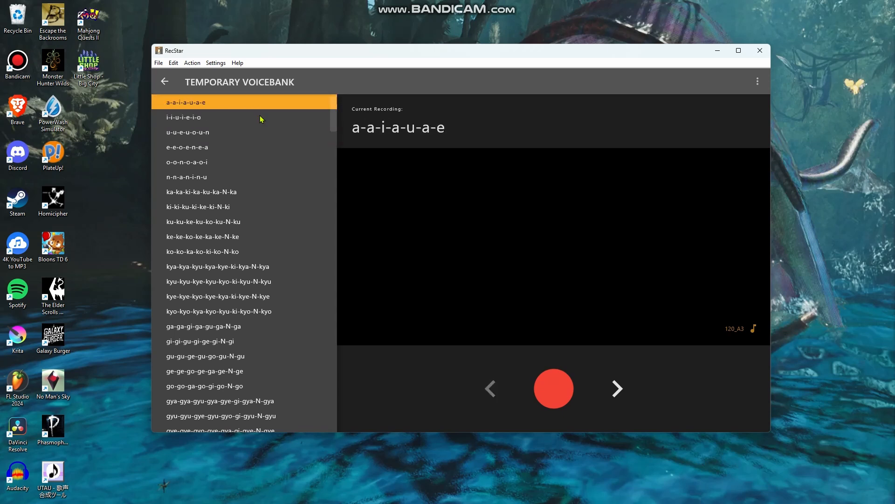
key("Down")
key("Down")
key("Down")
key("Down")
key("Up")
key("Up")
key("Up")
key("Up")
- Advance line by line to o-o-n-o-a-o-i with the on-screen navigation and return to a-a-i-a-u-a-e
left_click(620, 392)
left_click(620, 392)
left_click(620, 392)
left_click(620, 391)
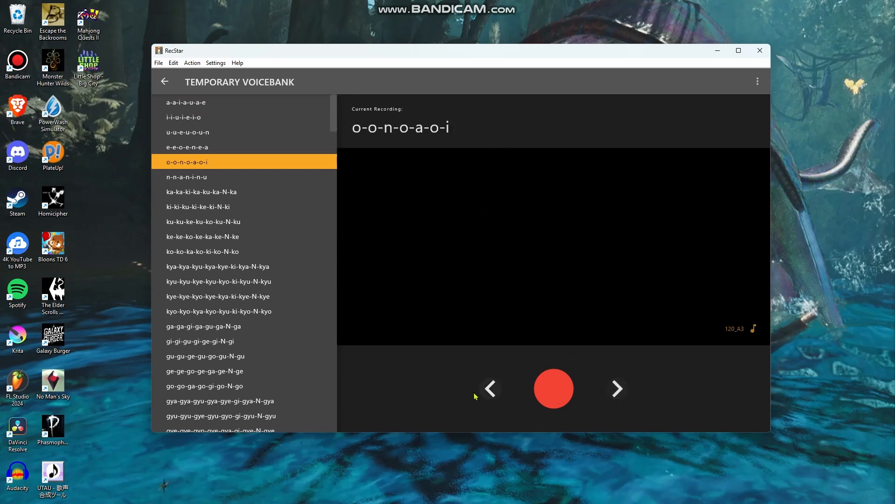
left_click(485, 391)
left_click(485, 390)
left_click(485, 390)
left_click(485, 390)
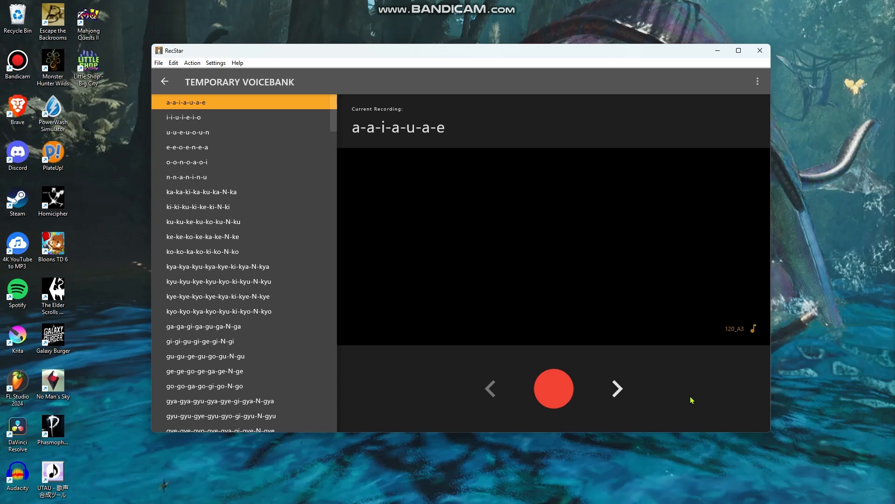
- Record the a-a-i-a-u-a-e line and play the take back
key("r")
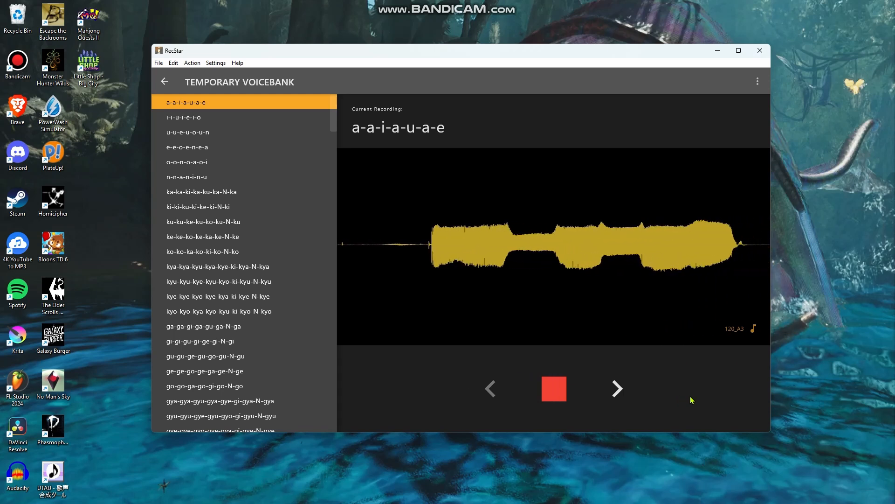
key("r")
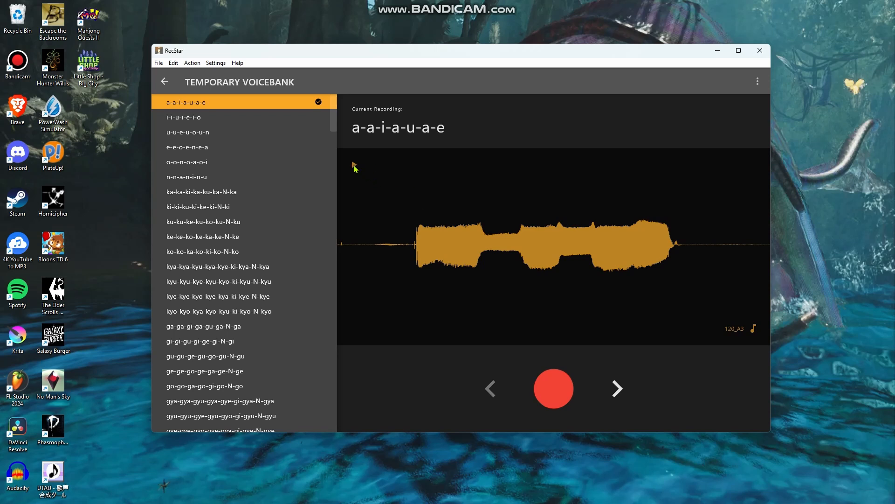
left_click(354, 165)
- Move on to the i-i-u-i-e-i-o line and record it
key("Right")
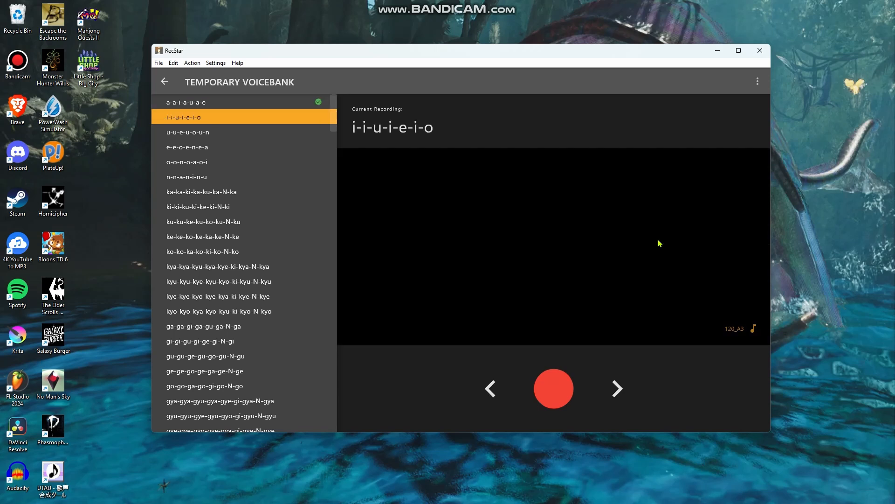
key("Left")
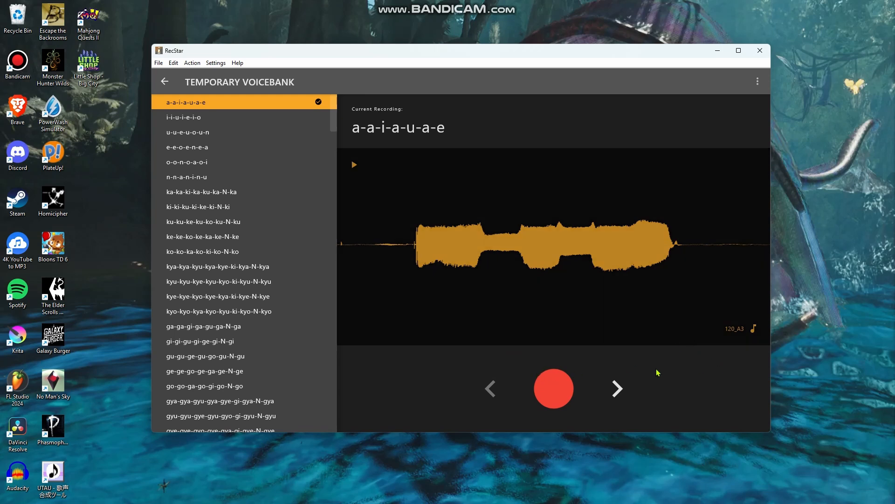
left_click(616, 396)
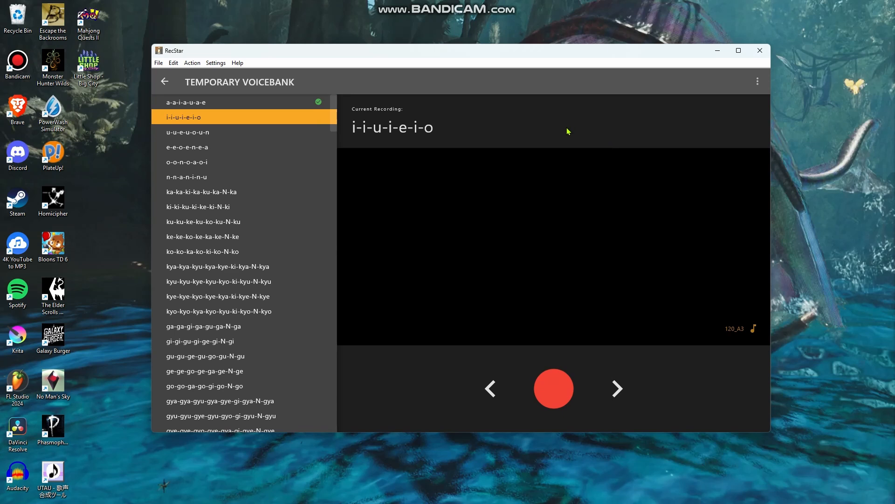
key("Return")
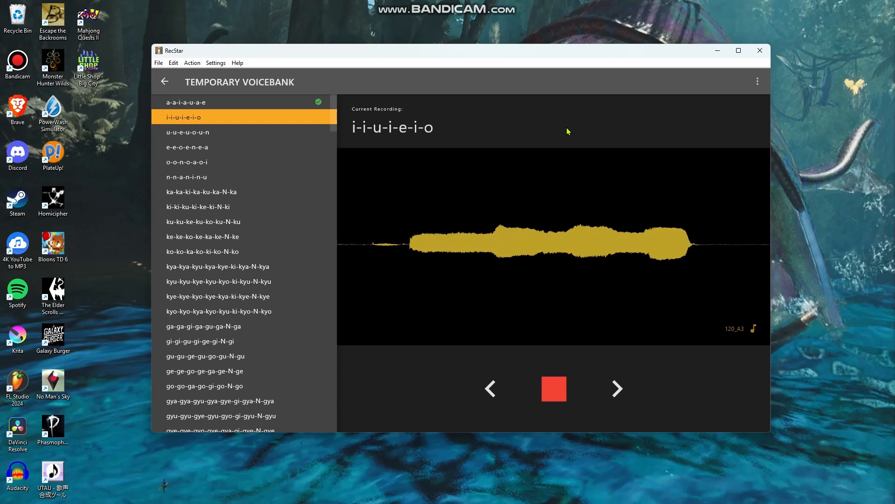
key("r")
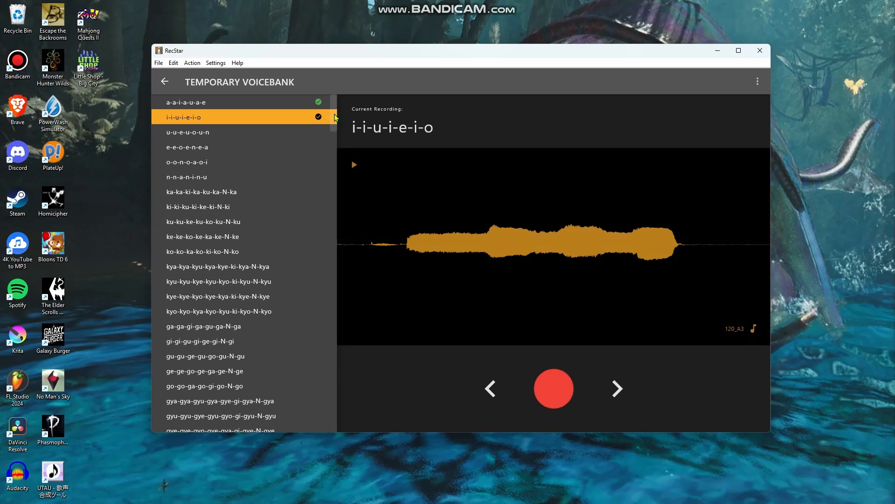
mouse_move(334, 113)
left_mouse_down()
mouse_move(329, 185)
mouse_move(344, 300)
mouse_move(336, 310)
mouse_move(335, 424)
mouse_move(330, 117)
mouse_move(323, 113)
left_mouse_up()
- Minimize RecStar and open the TEMPORARY VOICEBANK folder under Music > recstar-1.1.2-win64 > RecStar > sessions in File Explorer
left_click(718, 51)
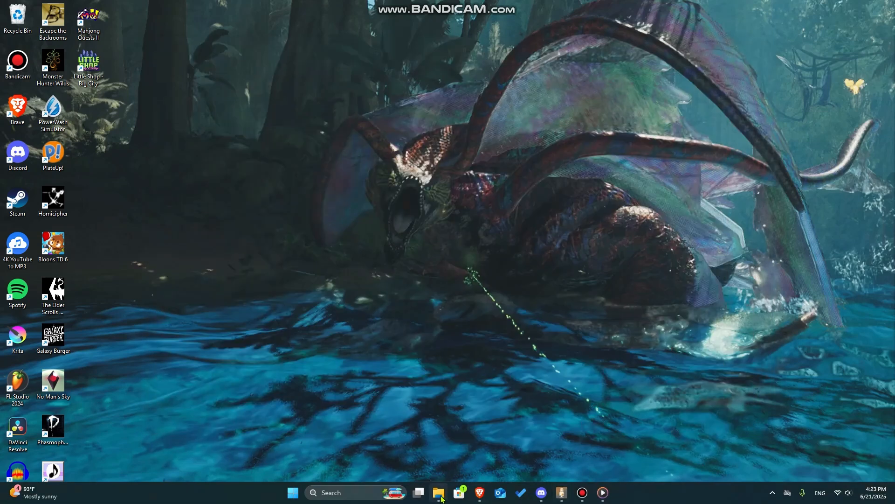
left_click(439, 495)
left_click(290, 213)
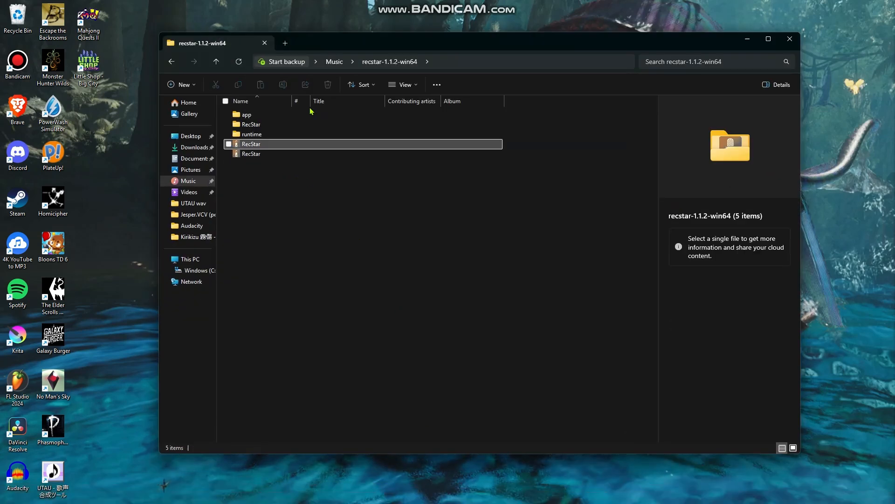
left_click(335, 64)
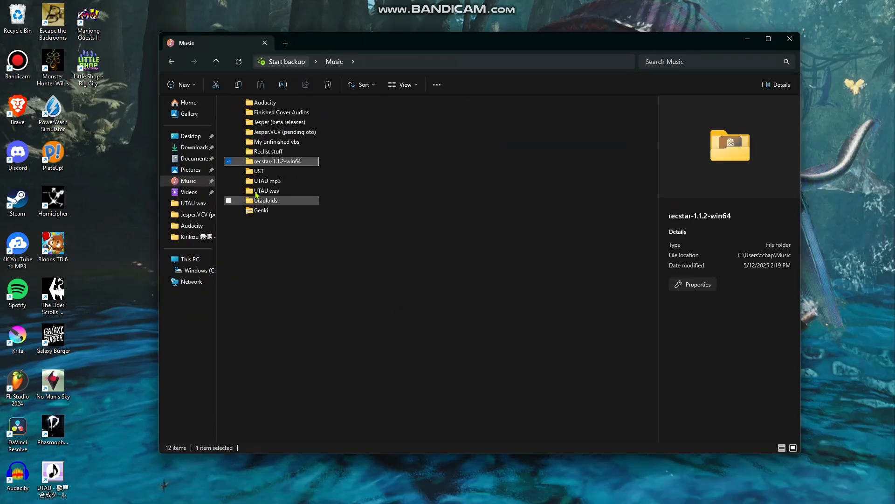
double_click(278, 163)
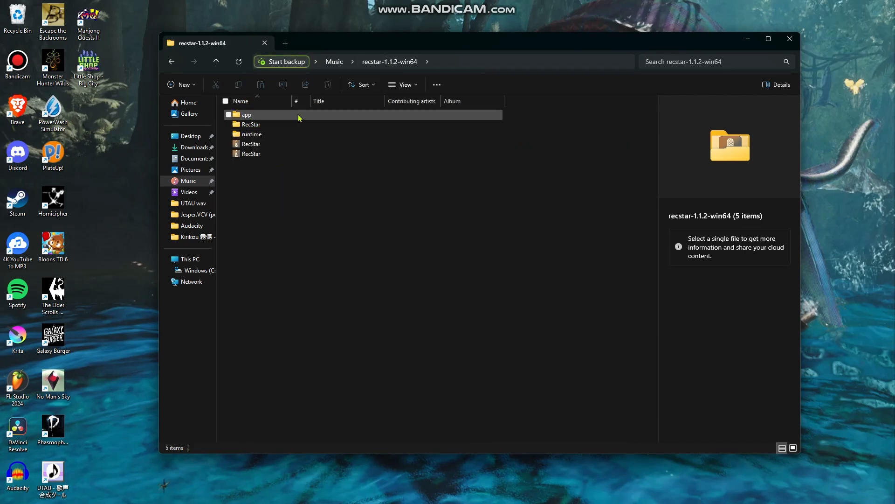
left_click(245, 128)
double_click(244, 131)
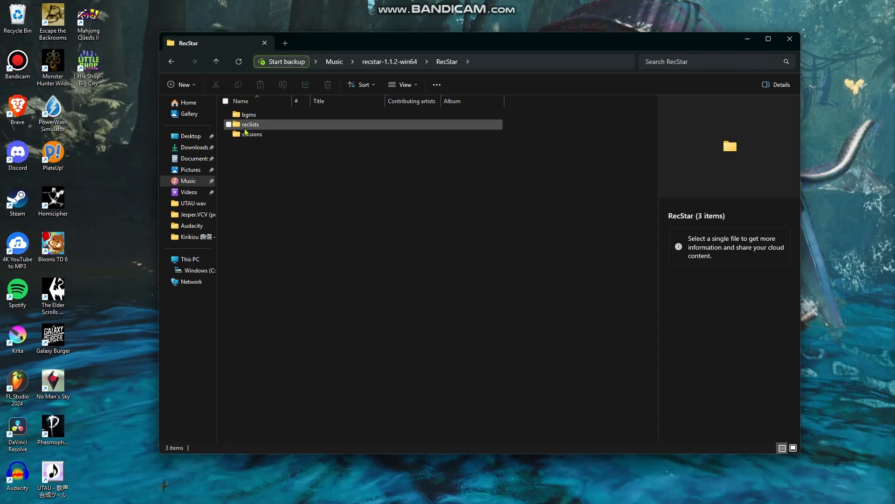
double_click(271, 135)
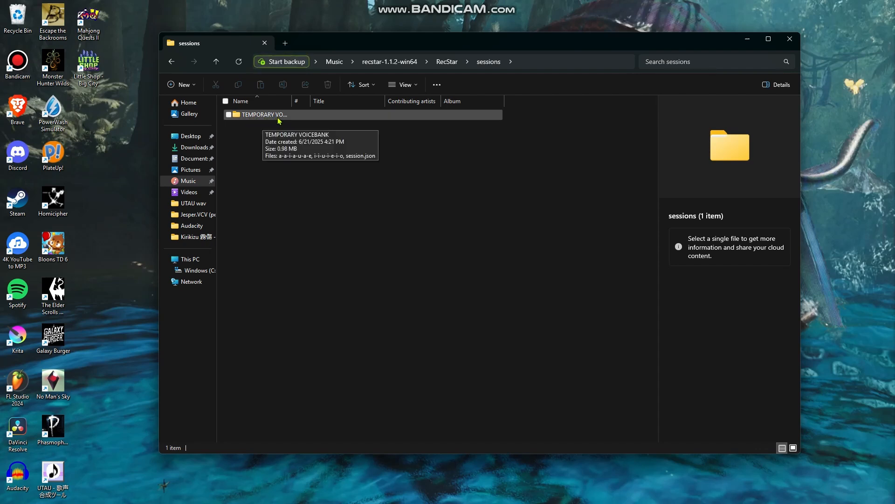
double_click(279, 119)
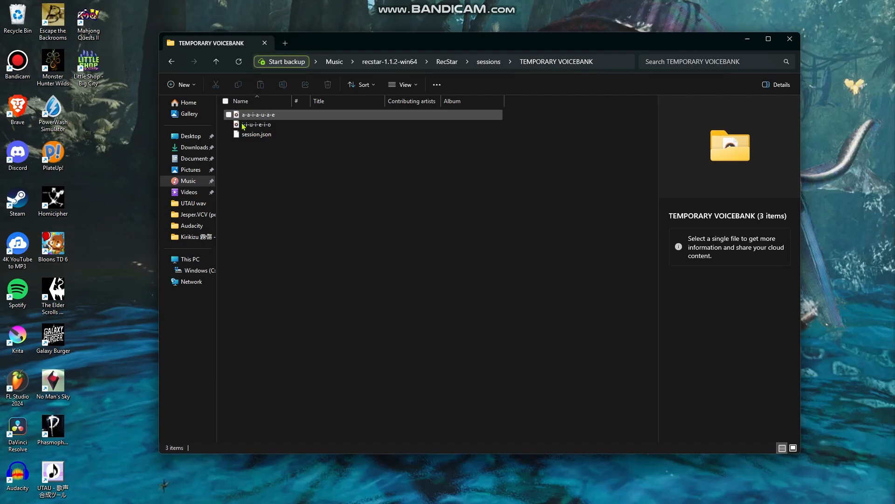
- Play the a-a-i-a-u-a-e recording in Media Player, close the player and deselect the file
double_click(275, 116)
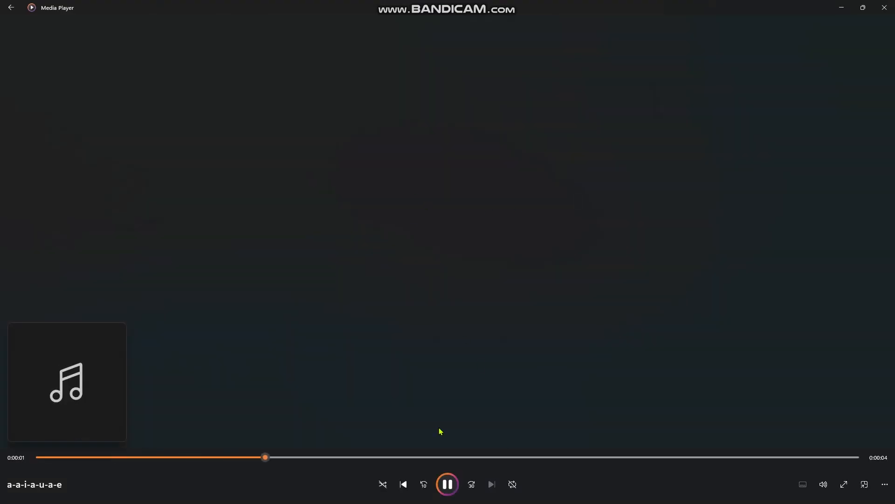
left_click(863, 8)
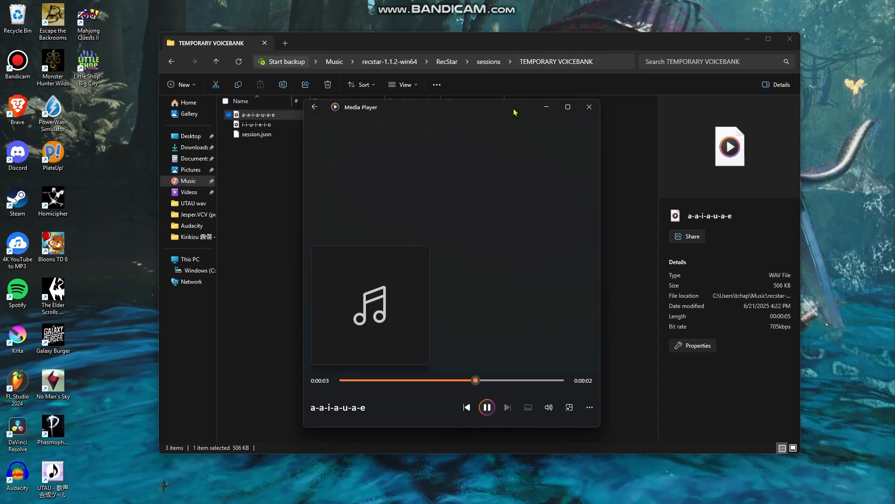
left_click_drag(516, 111, 723, 99)
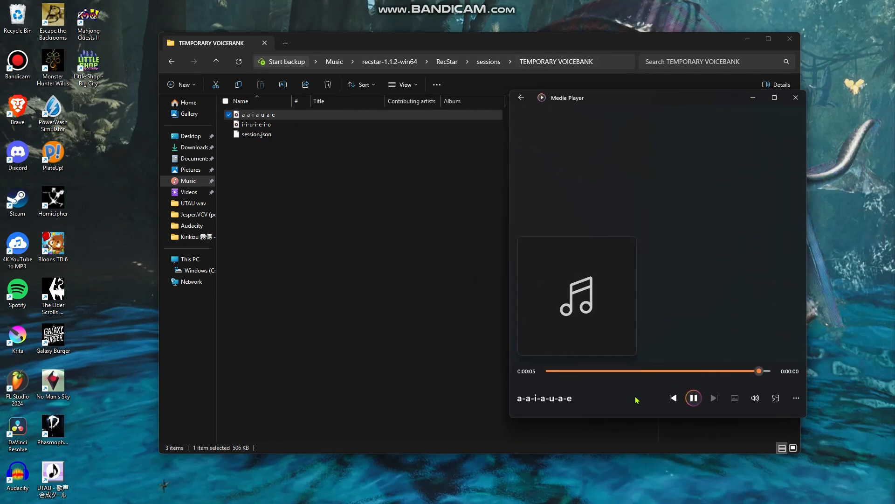
left_click(796, 98)
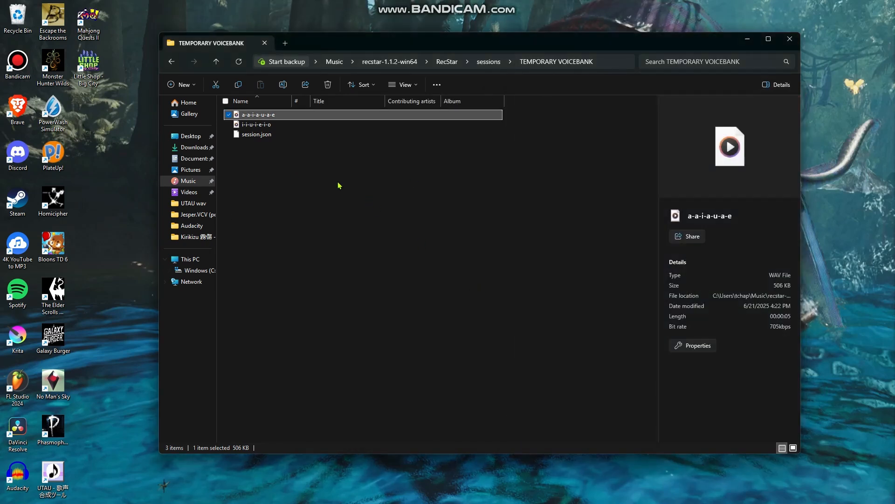
left_click(340, 185)
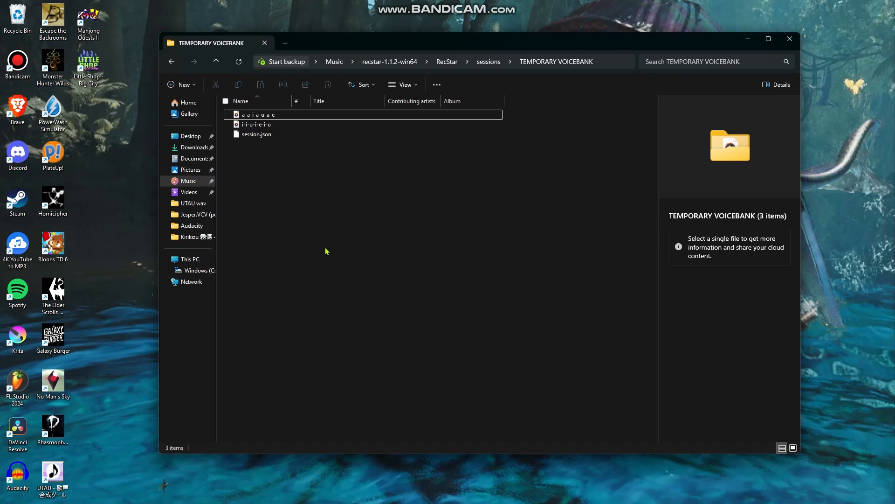